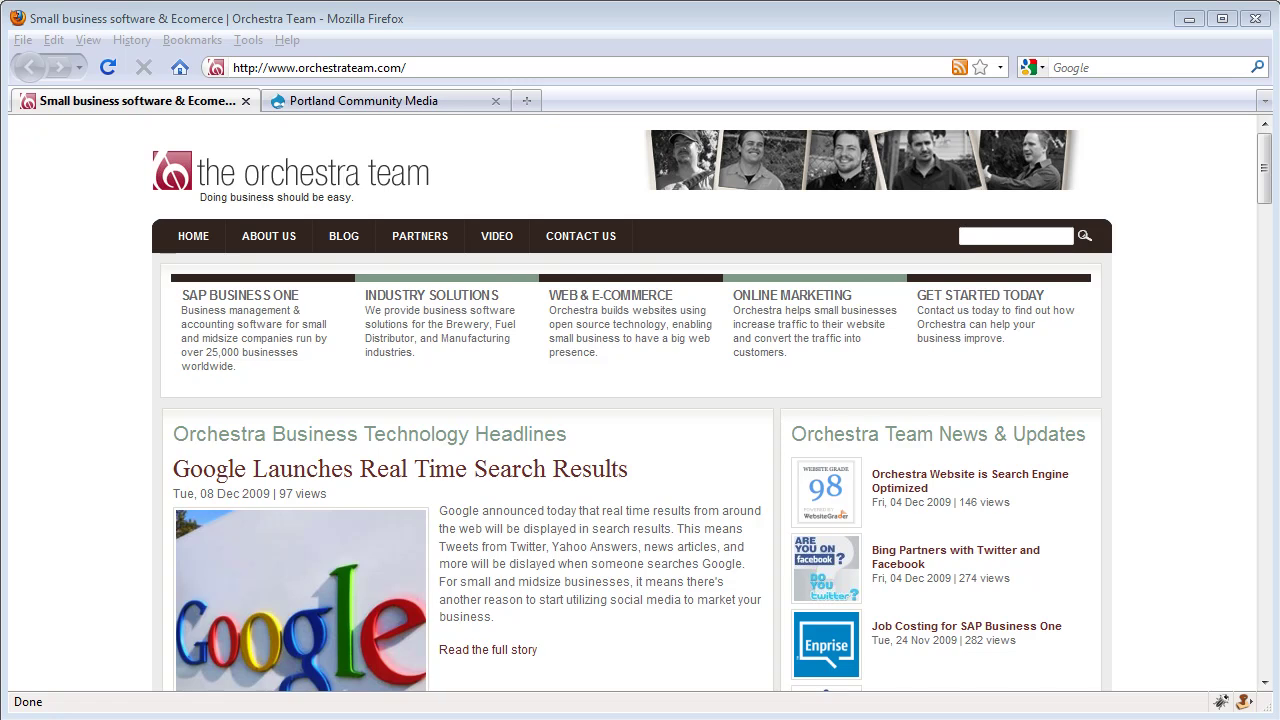
Step: Switch to the Portland Community Media Drupal site's browser tab
{"action": "left_click", "coordinate": [349, 108]}
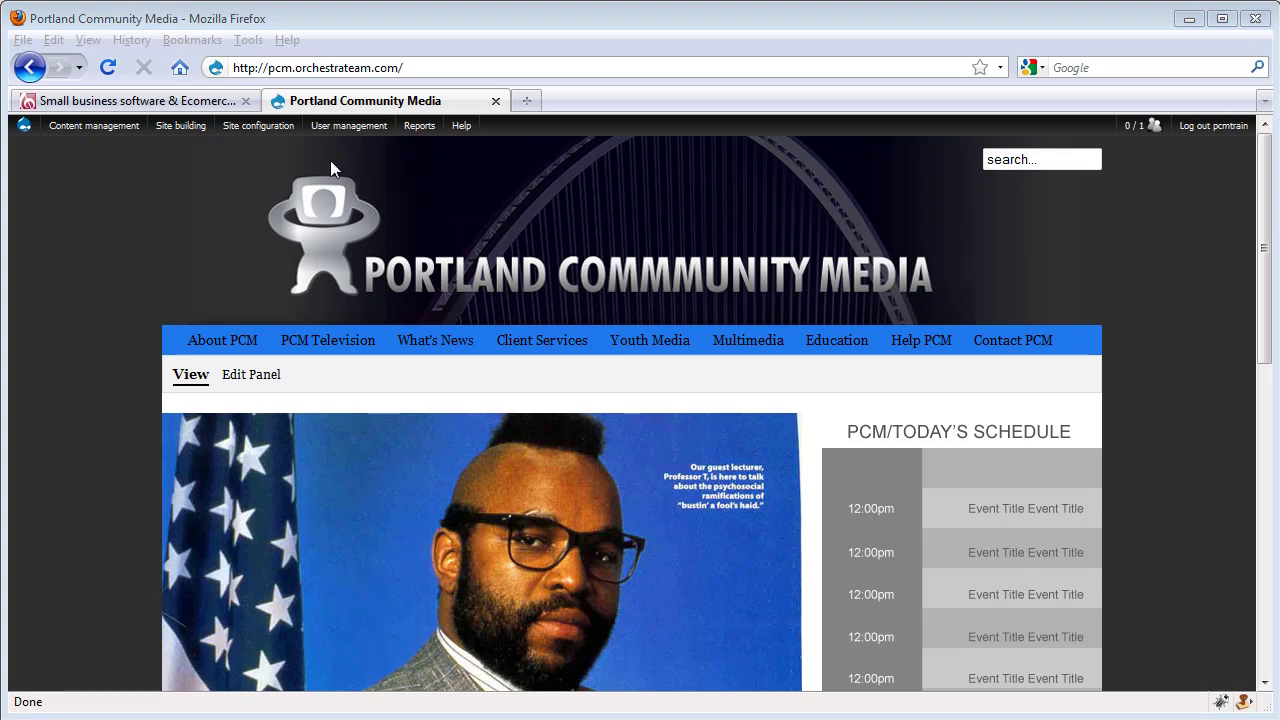
Step: Go to the site's /admin page and open Content management > Content types
{"action": "left_click", "coordinate": [431, 67]}
{"action": "left_click", "coordinate": [431, 67]}
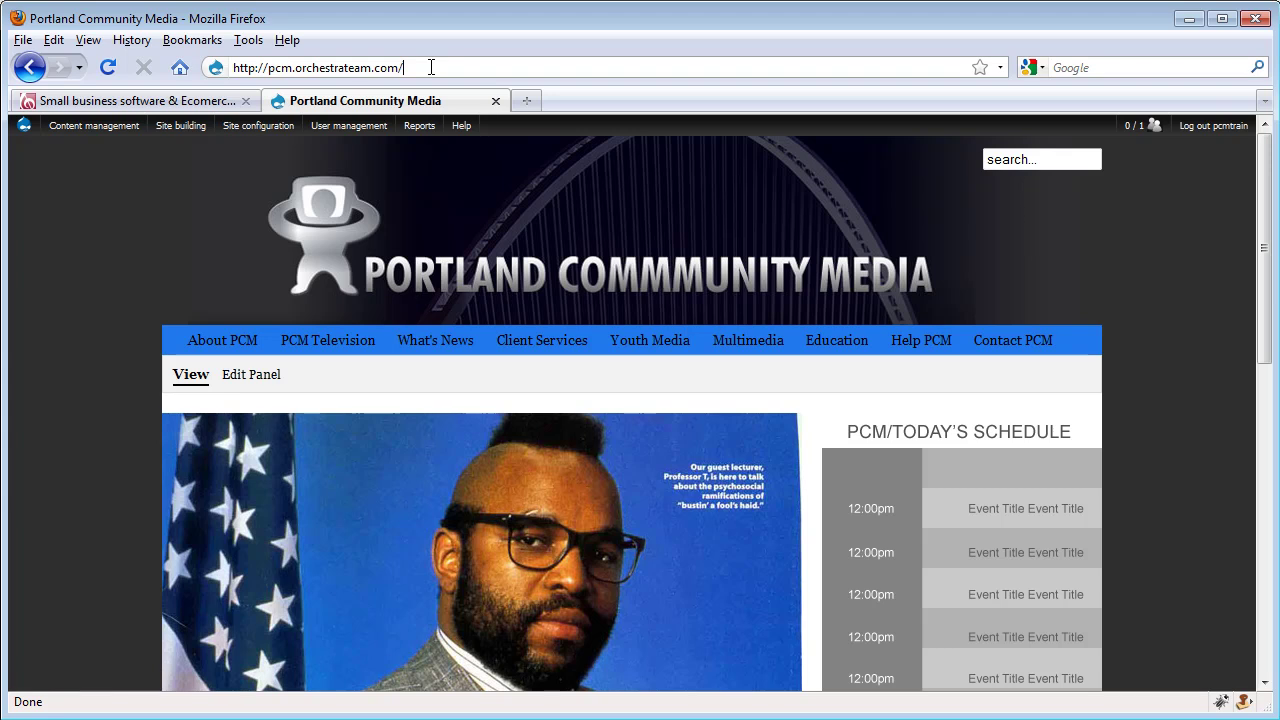
{"action": "type", "text": "admin"}
{"action": "key", "text": "Return"}
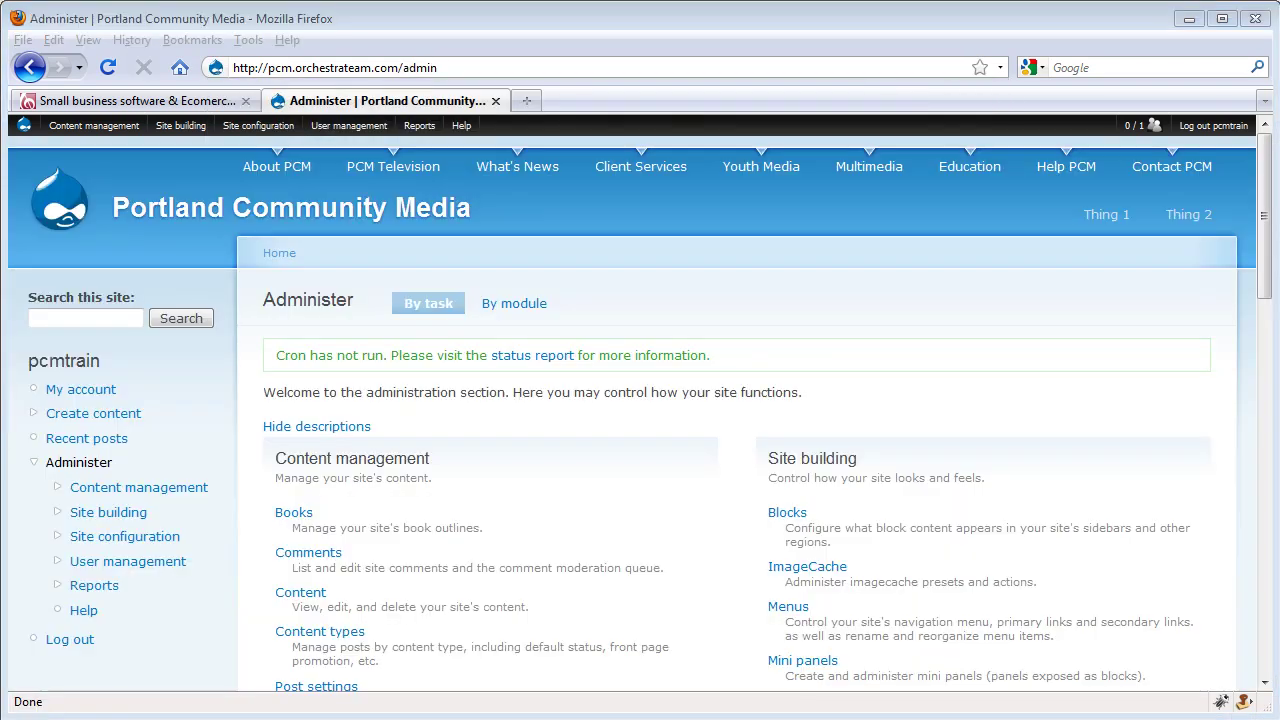
{"action": "left_click", "coordinate": [155, 490]}
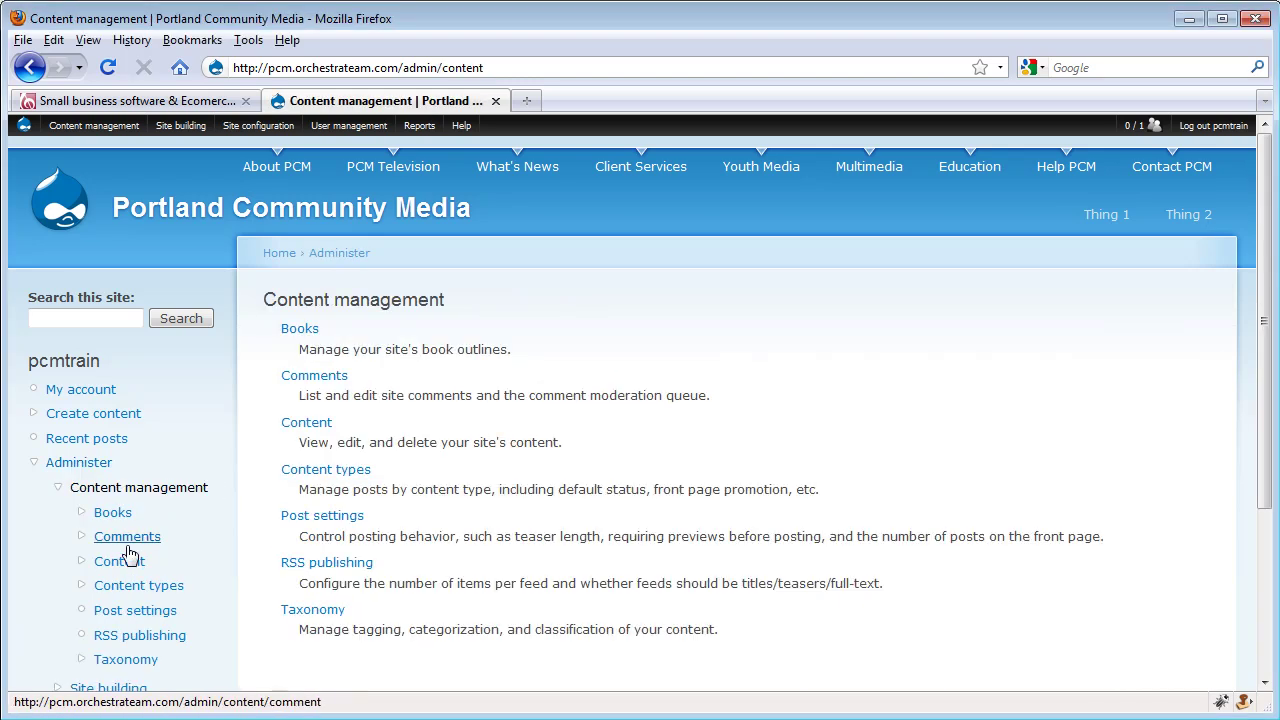
{"action": "left_click", "coordinate": [151, 591]}
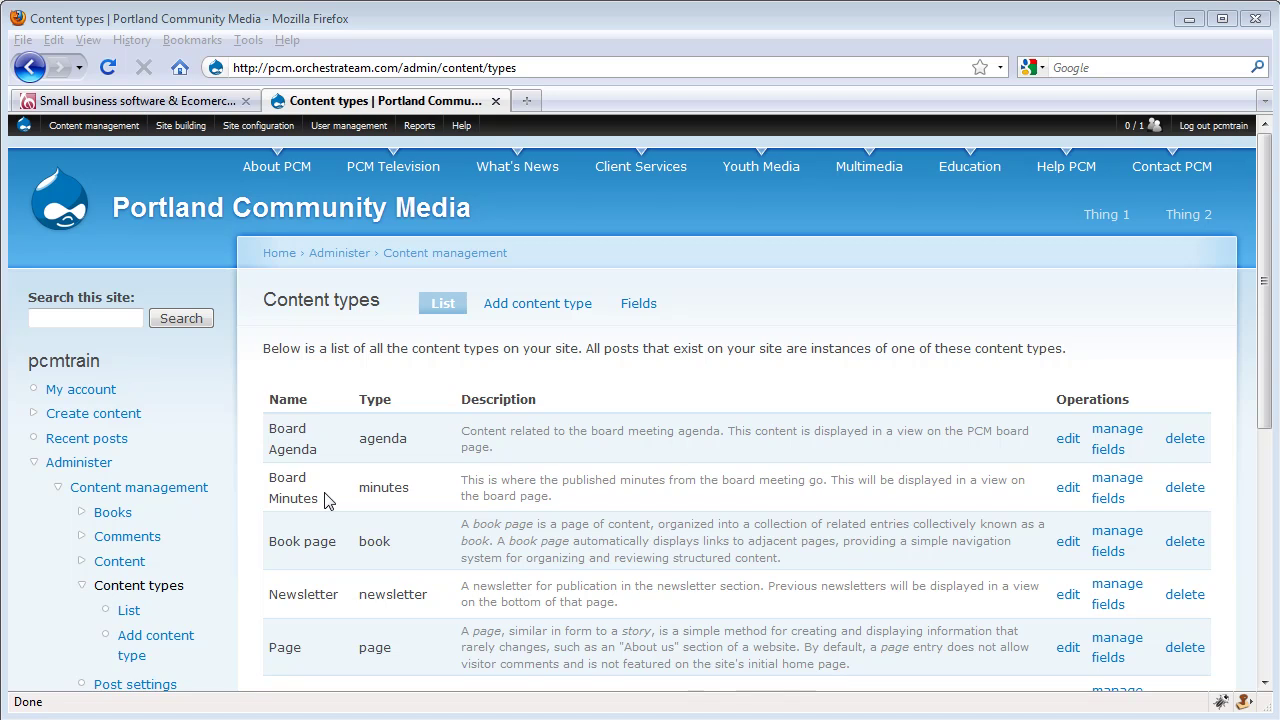
Step: Start a content type 'Attendee of Meeting', type 'attendee', described 'Someone who has attended a board meeting'
{"action": "left_click", "coordinate": [530, 319]}
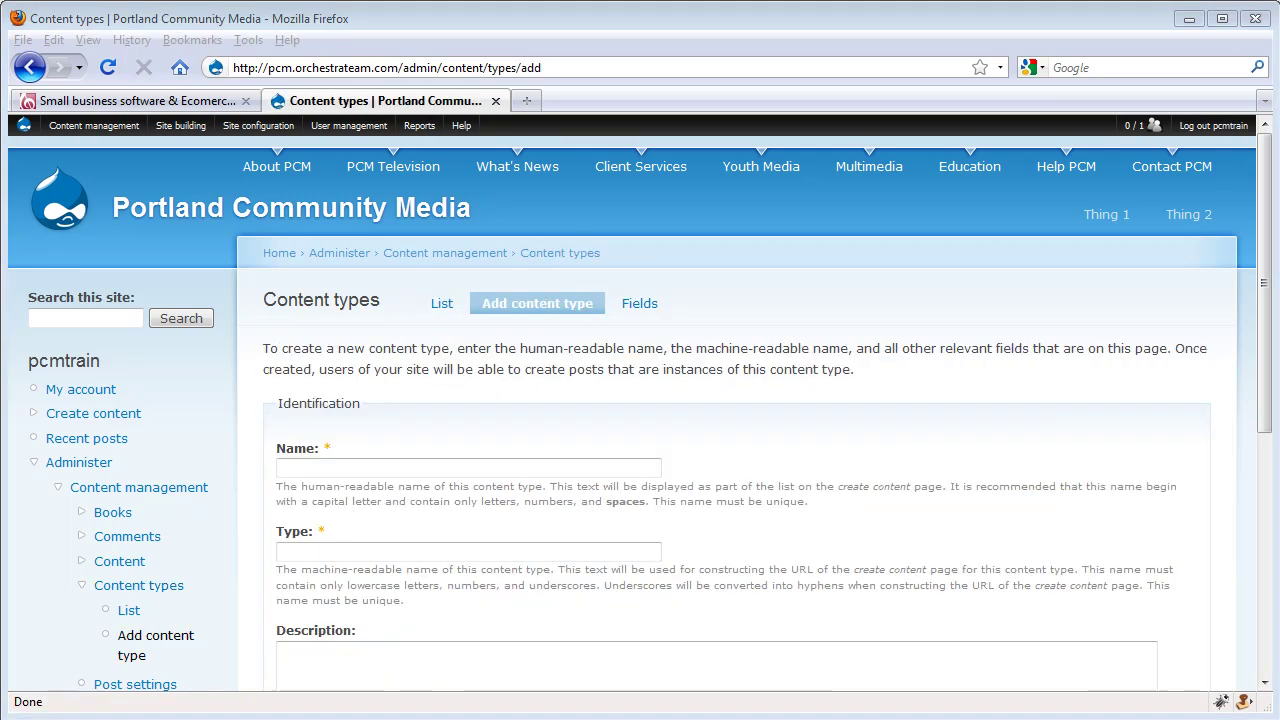
{"action": "left_click", "coordinate": [371, 466]}
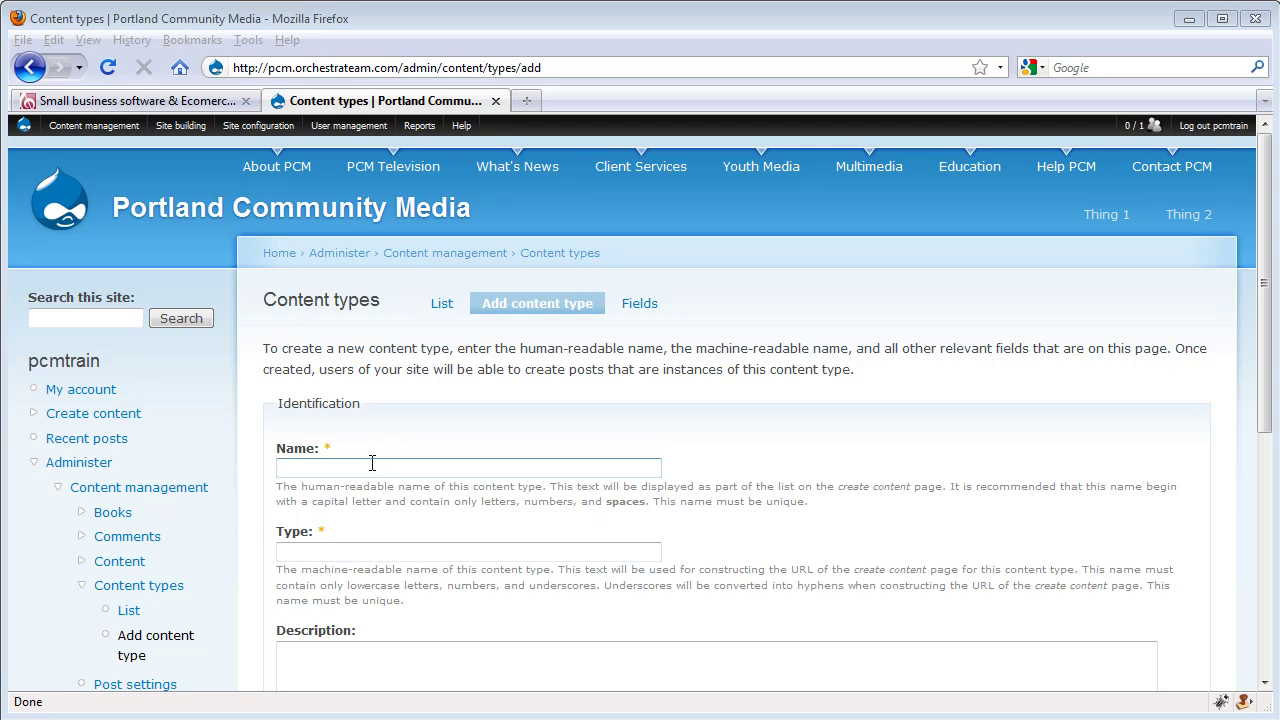
{"action": "left_click", "coordinate": [371, 461]}
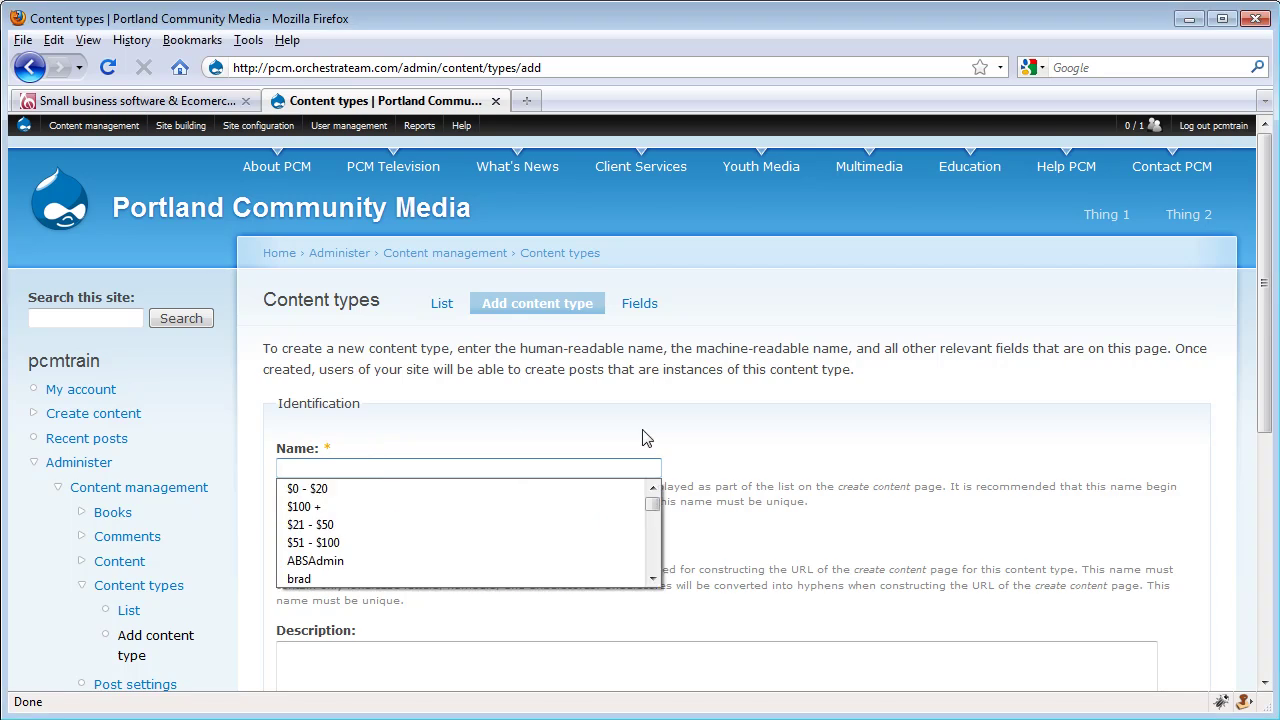
{"action": "type", "text": "Atten"}
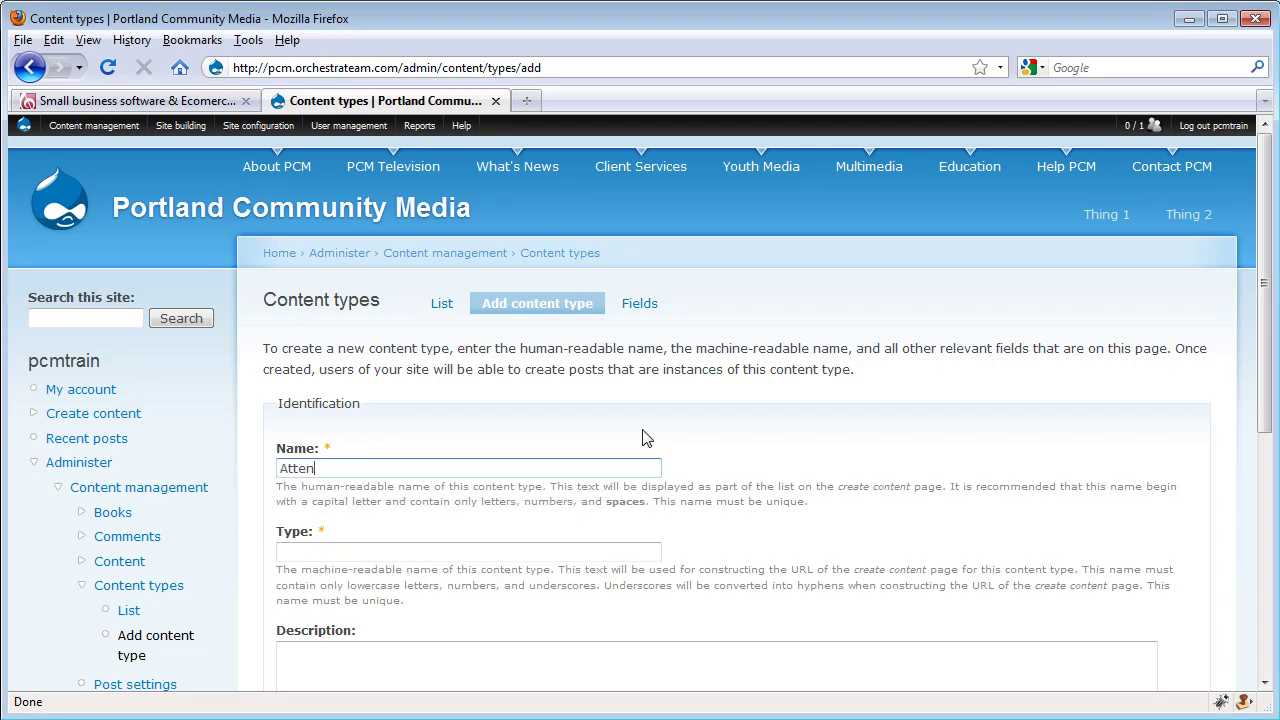
{"action": "type", "text": "dee of Meeting"}
{"action": "left_click", "coordinate": [534, 551]}
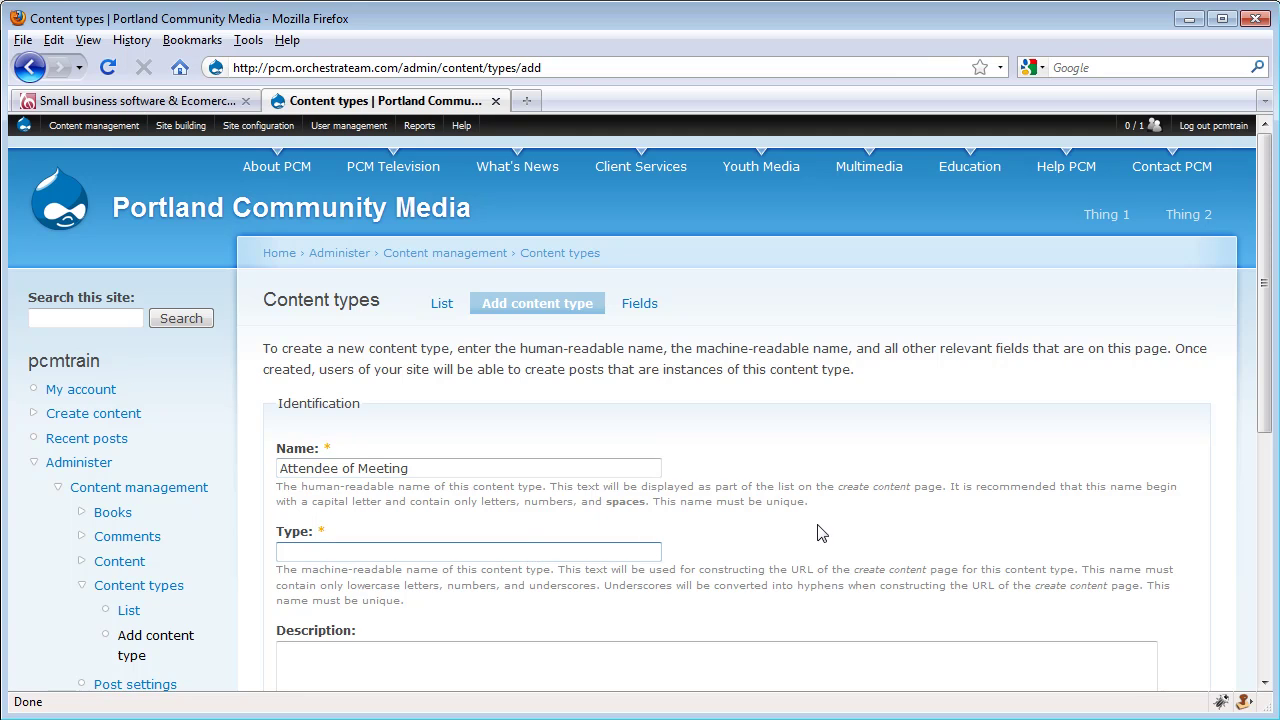
{"action": "type", "text": "attendee"}
{"action": "scroll", "coordinate": [820, 528], "scroll_direction": "down", "scroll_amount": 3}
{"action": "left_click", "coordinate": [661, 520]}
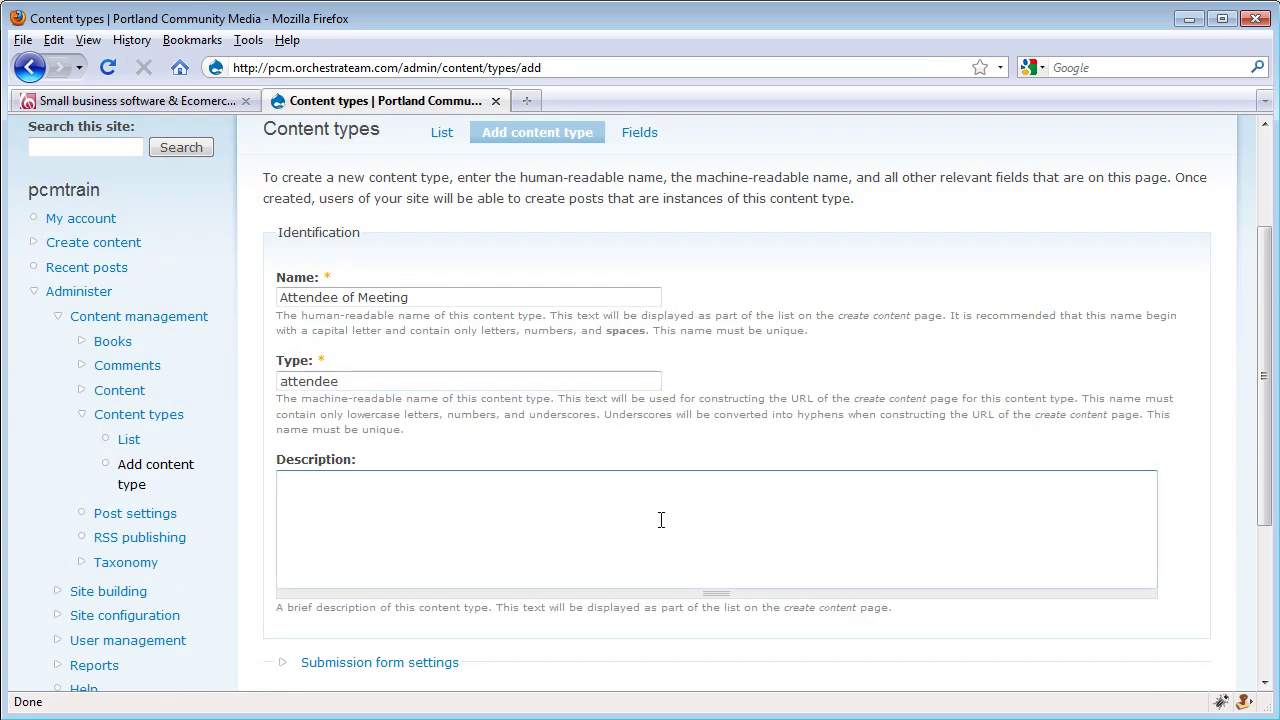
{"action": "type", "text": "Someone wh"}
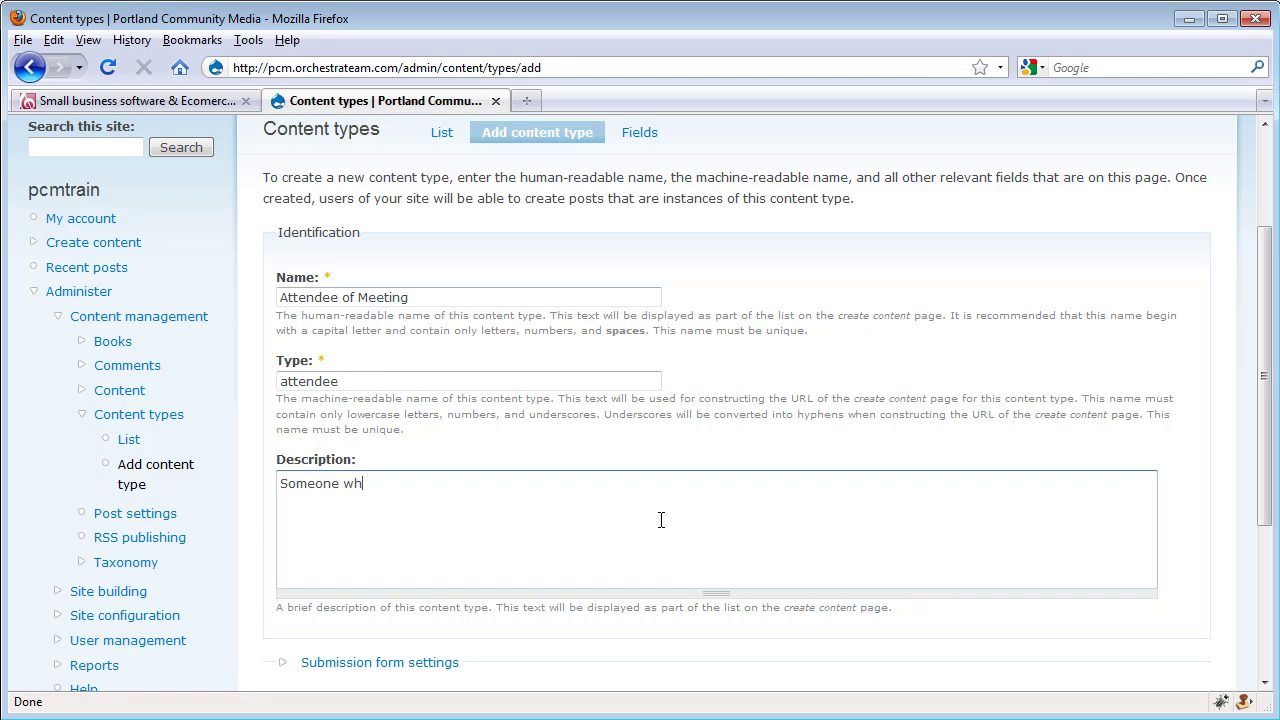
{"action": "type", "text": "o has attended a board meeting"}
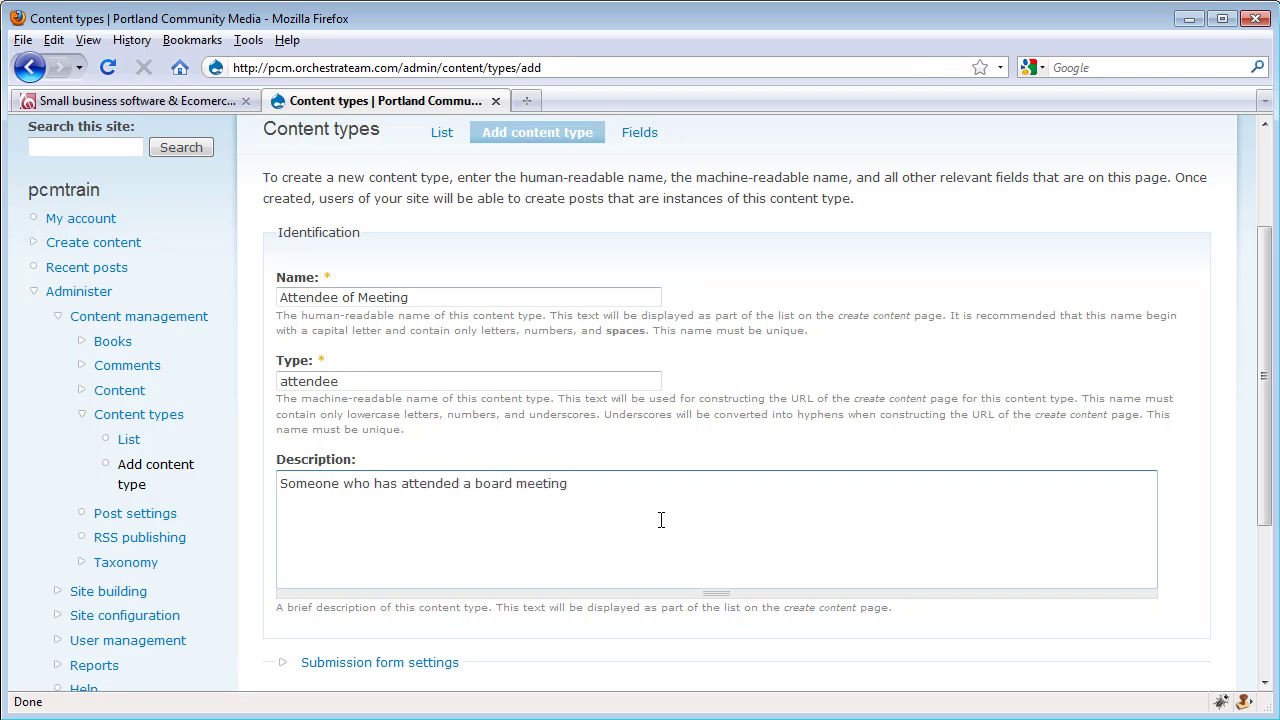
{"action": "scroll", "coordinate": [686, 446], "scroll_direction": "down", "scroll_amount": 3}
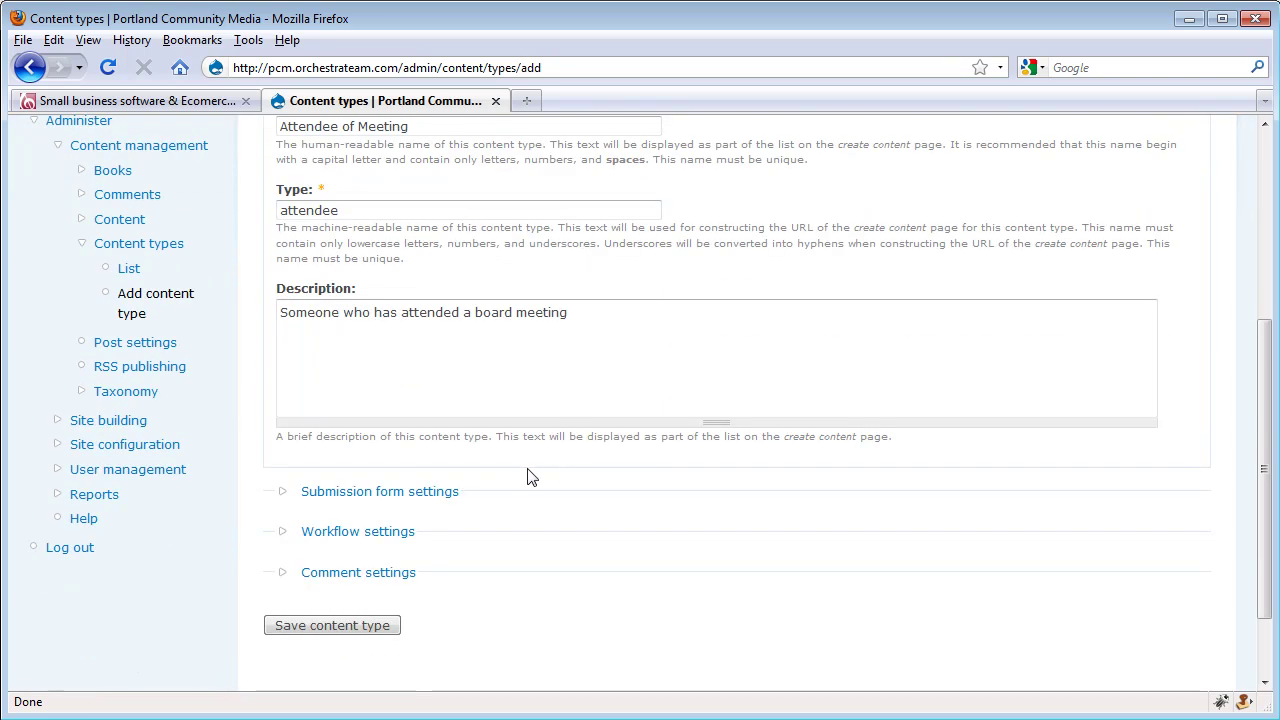
Step: Set the title label to 'Person's Name' and guidelines 'Please only submit registered attendees for each meeting'
{"action": "left_click", "coordinate": [450, 492]}
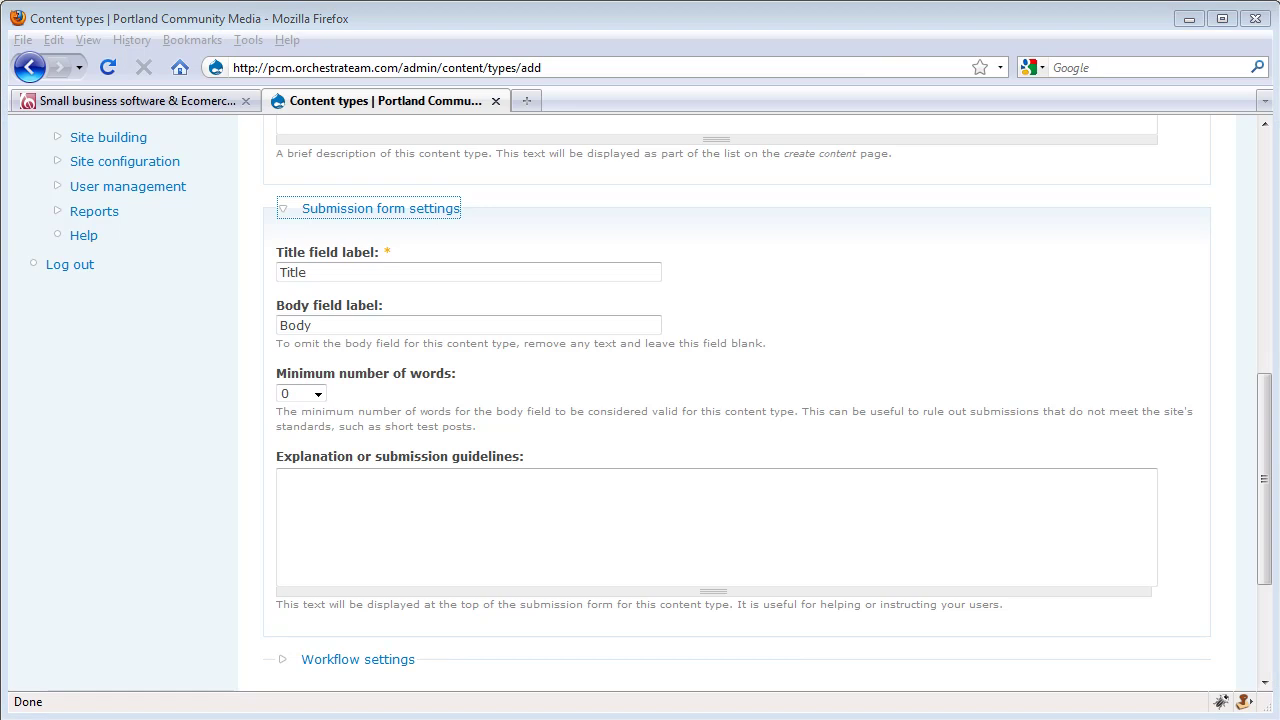
{"action": "left_click", "coordinate": [370, 268]}
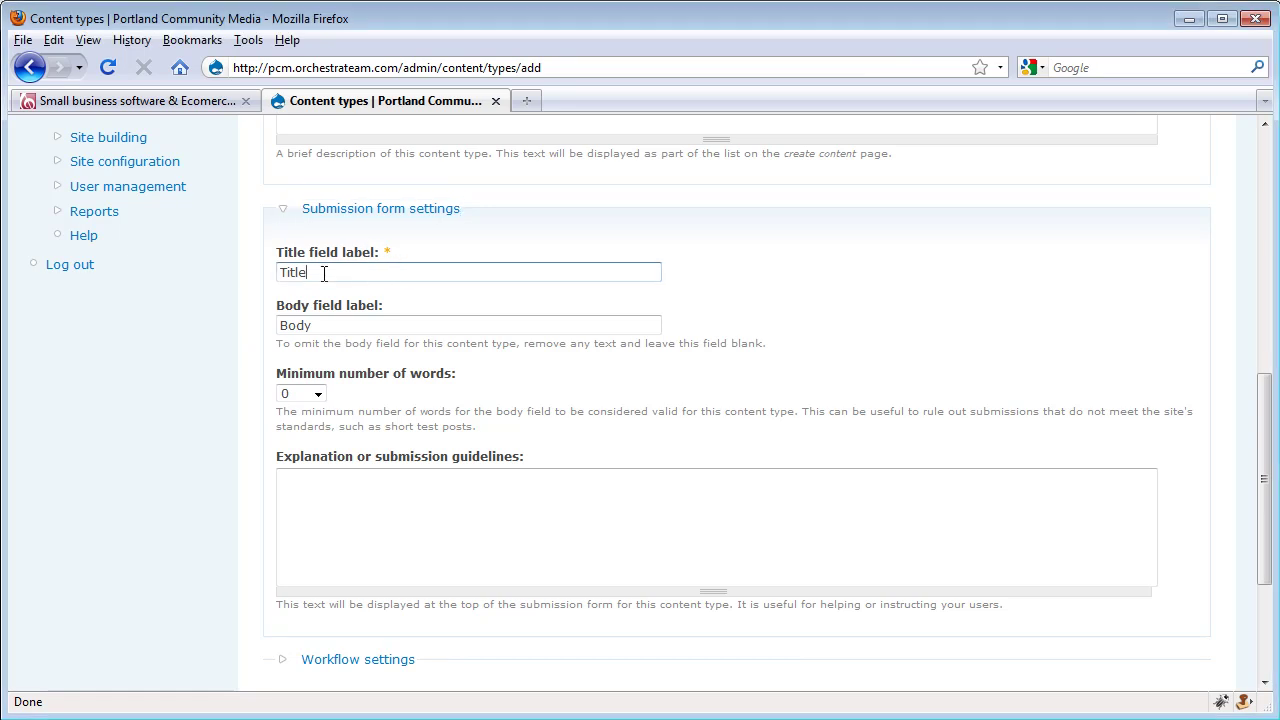
{"action": "left_click_drag", "start_coordinate": [324, 270], "coordinate": [232, 275]}
{"action": "type", "text": "Person's Name"}
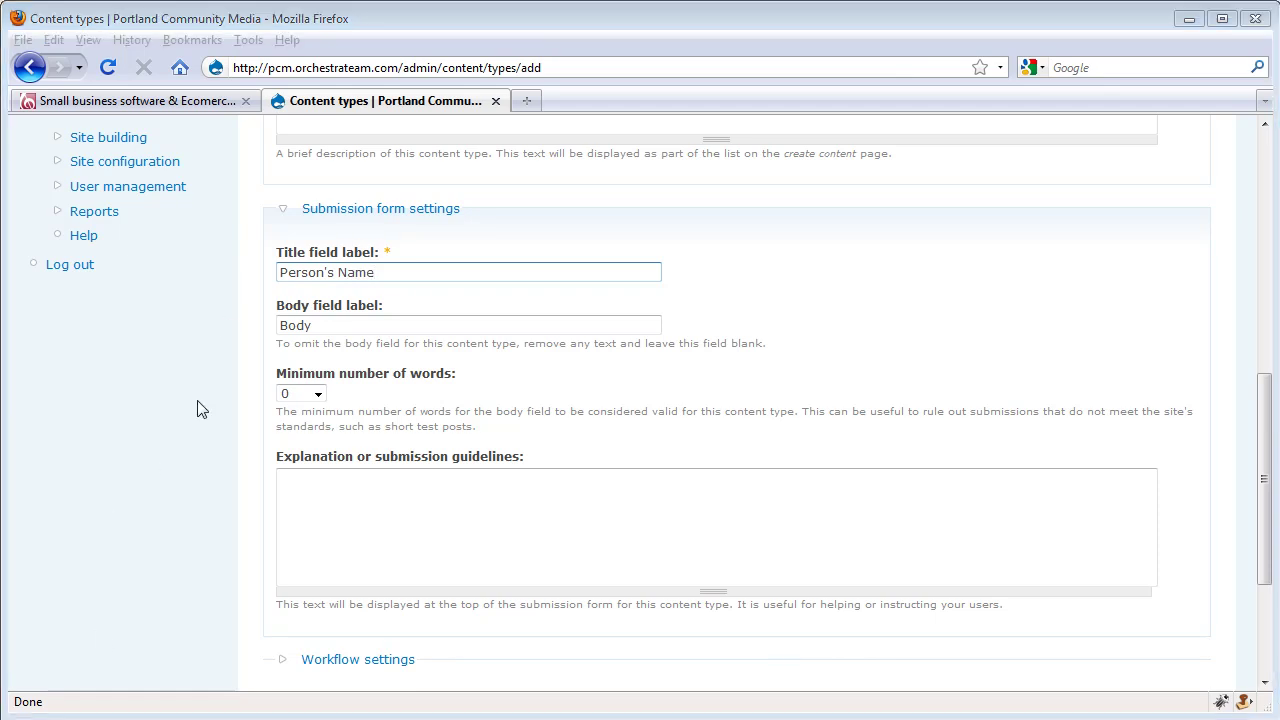
{"action": "left_click", "coordinate": [404, 539]}
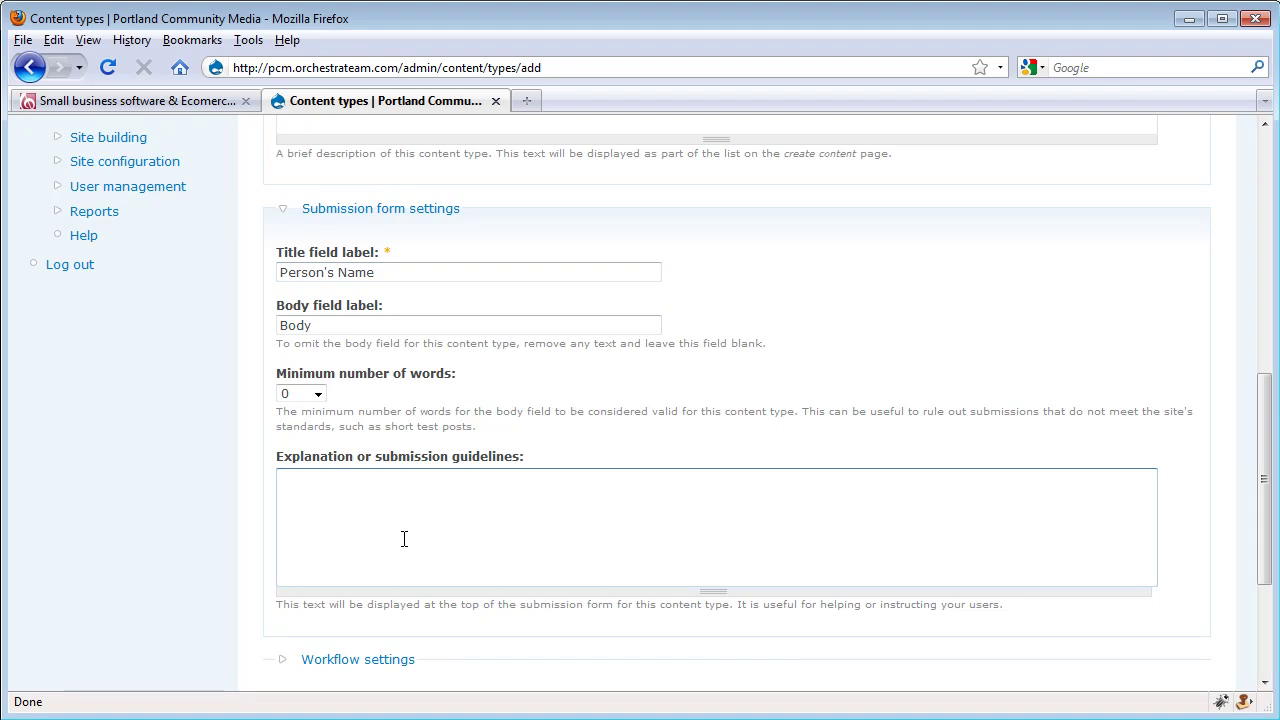
{"action": "type", "text": "Please s"}
{"action": "type", "text": "nly submit register"}
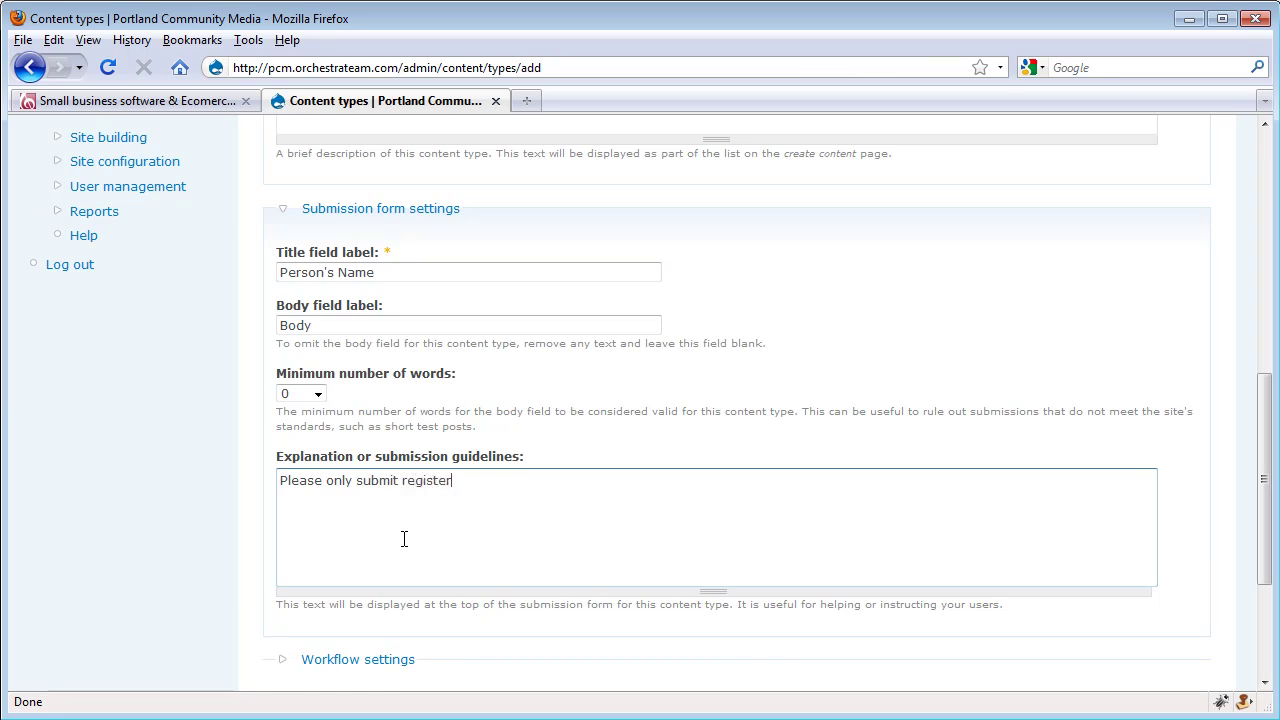
{"action": "type", "text": "ed attendee"}
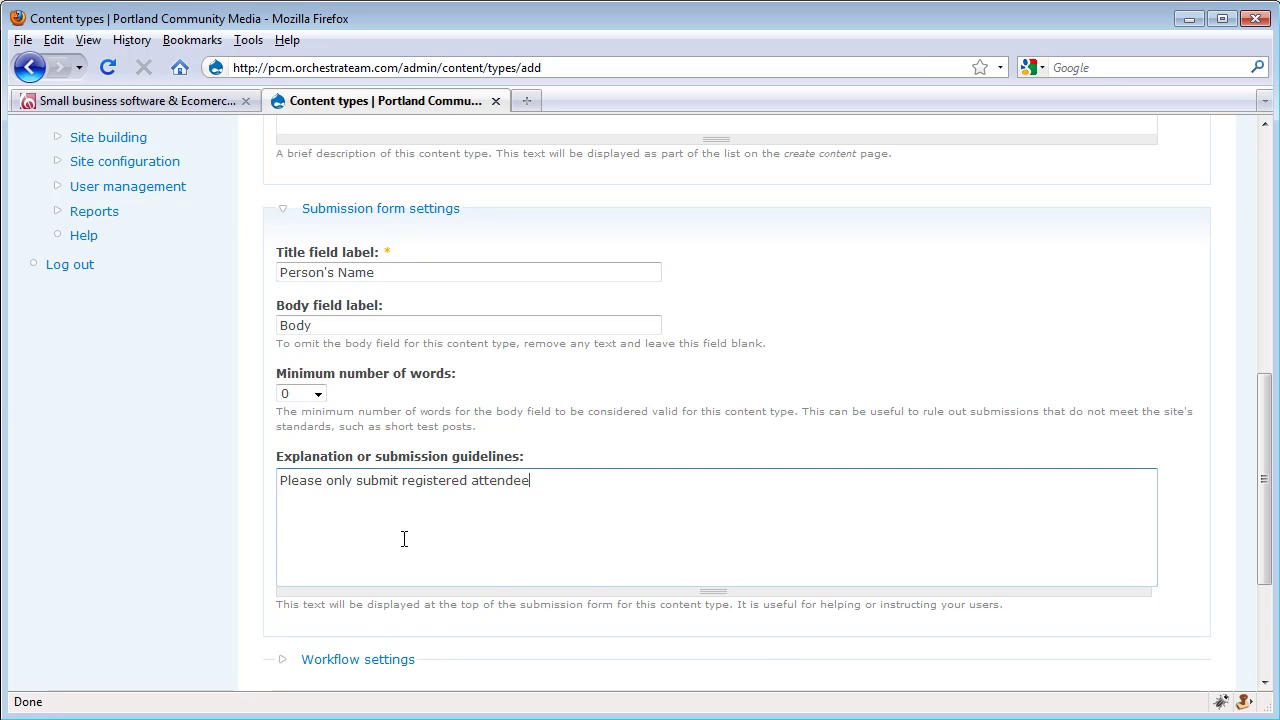
{"action": "type", "text": "s for each meeting!"}
{"action": "scroll", "coordinate": [240, 523], "scroll_direction": "down", "scroll_amount": 4}
Step: Turn off Published and Promoted to front page in the workflow defaults
{"action": "left_click", "coordinate": [319, 434]}
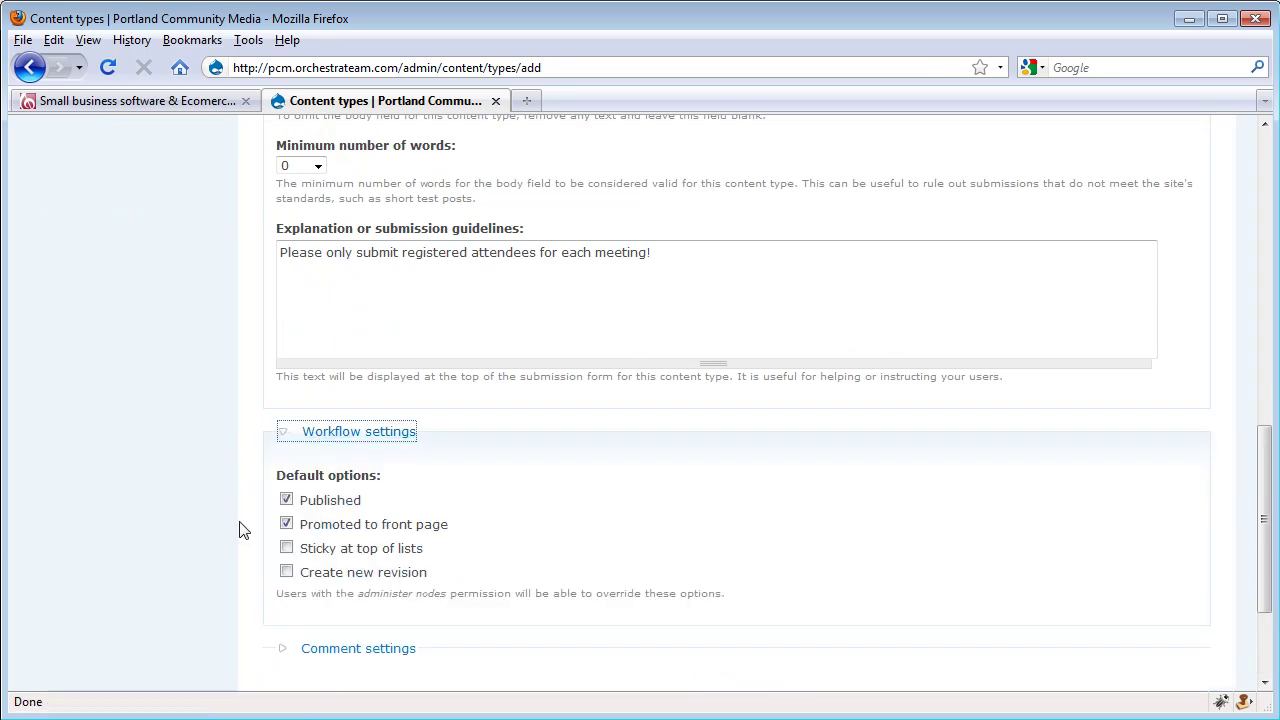
{"action": "left_click", "coordinate": [287, 501]}
{"action": "left_click", "coordinate": [287, 525]}
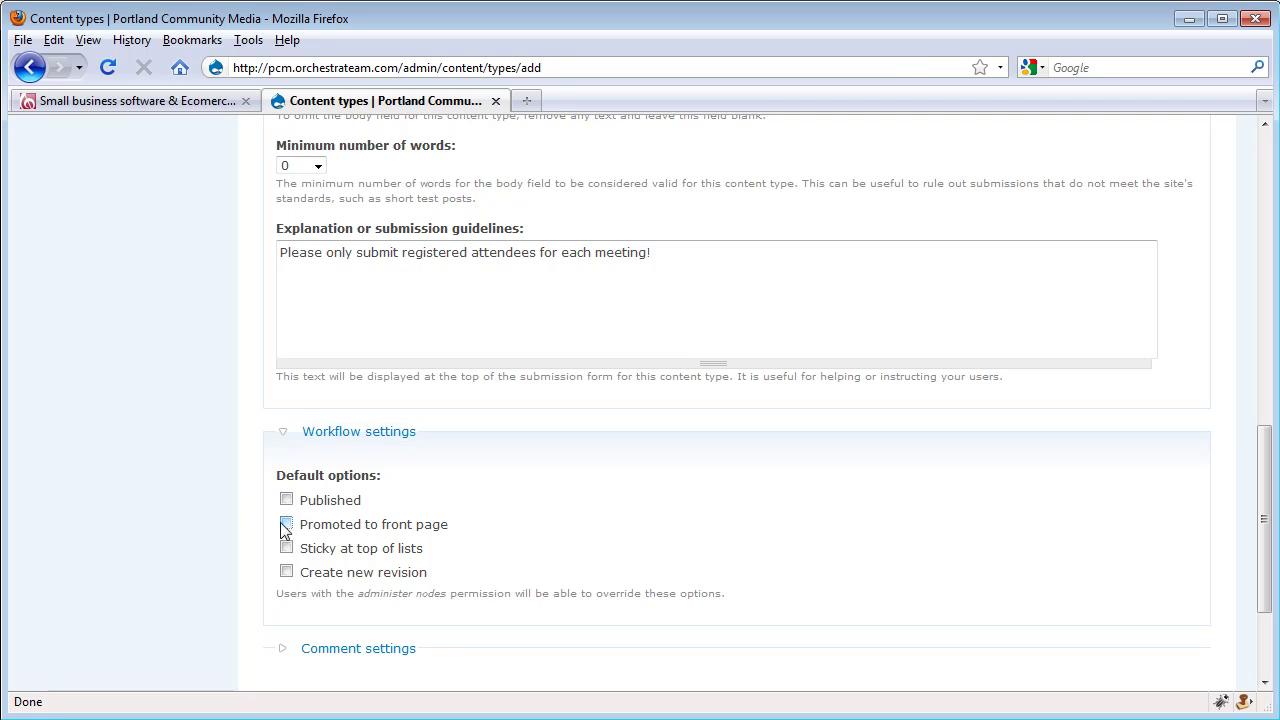
{"action": "scroll", "coordinate": [196, 545], "scroll_direction": "down", "scroll_amount": 4}
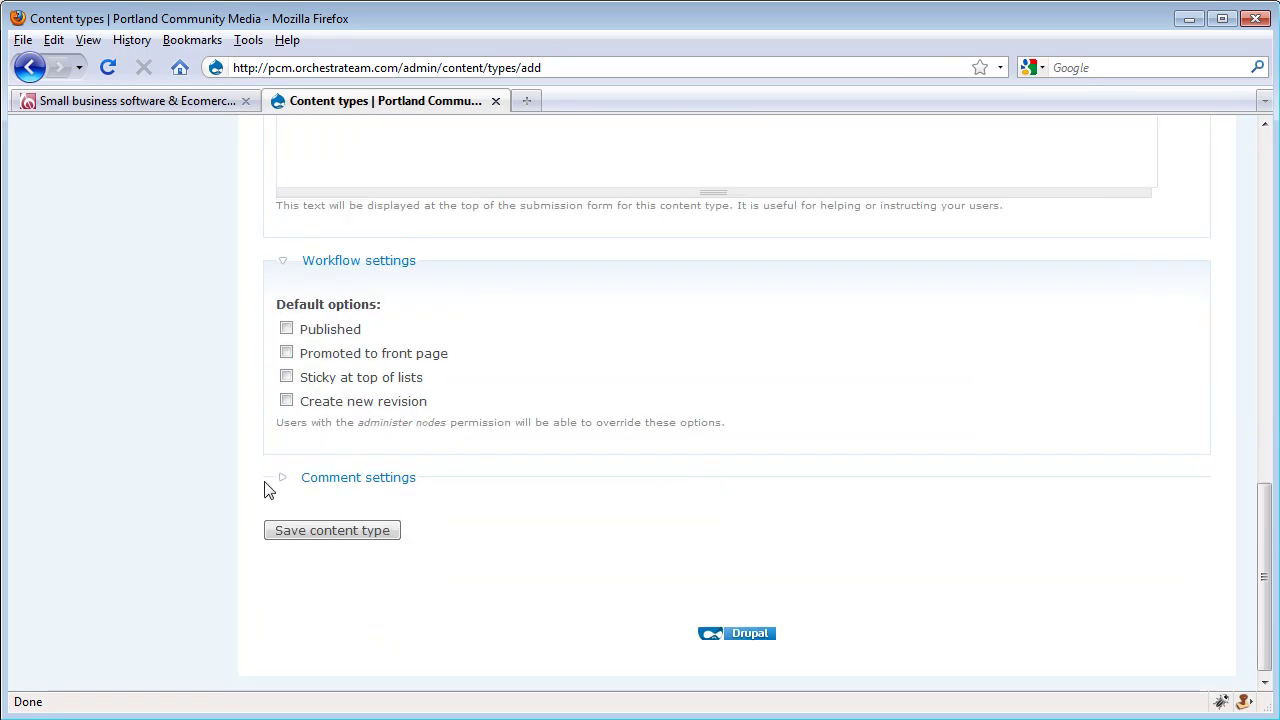
Step: Set comments to Disabled and save the Attendee of Meeting content type
{"action": "left_click", "coordinate": [343, 479]}
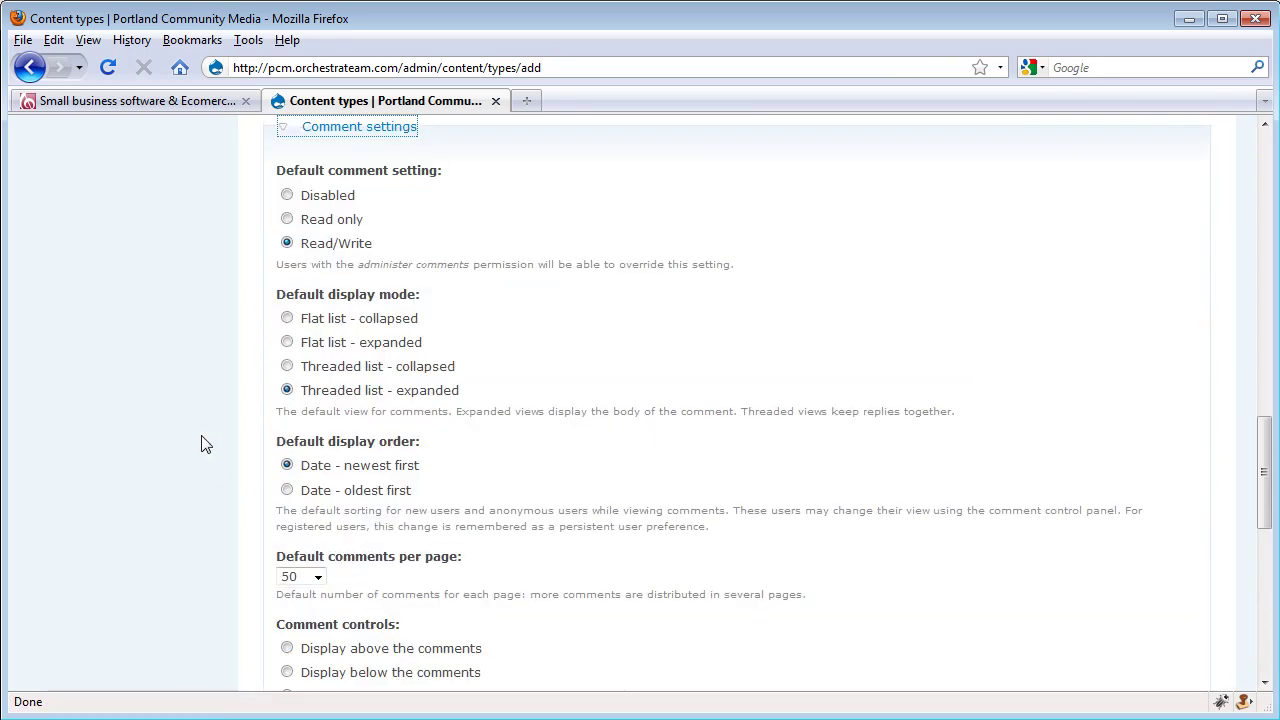
{"action": "left_click", "coordinate": [289, 196]}
{"action": "scroll", "coordinate": [213, 376], "scroll_direction": "down", "scroll_amount": 5}
{"action": "scroll", "coordinate": [213, 376], "scroll_direction": "down", "scroll_amount": 7}
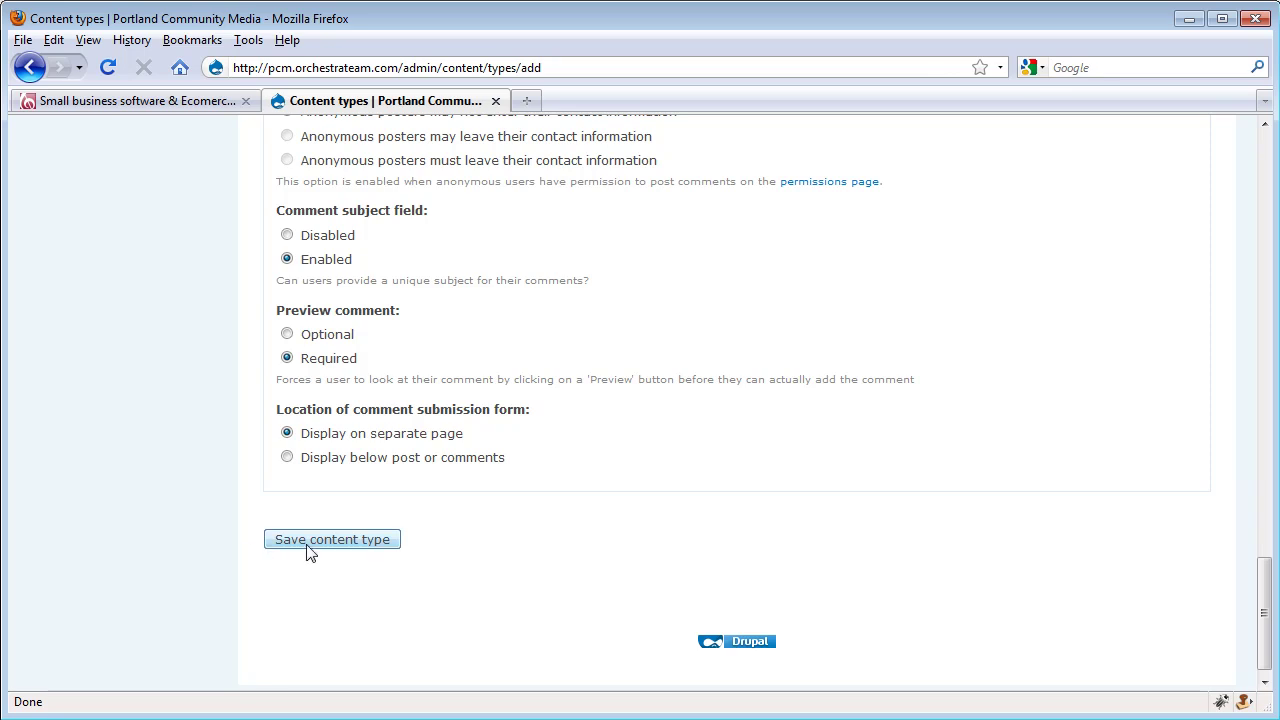
{"action": "left_click", "coordinate": [308, 545]}
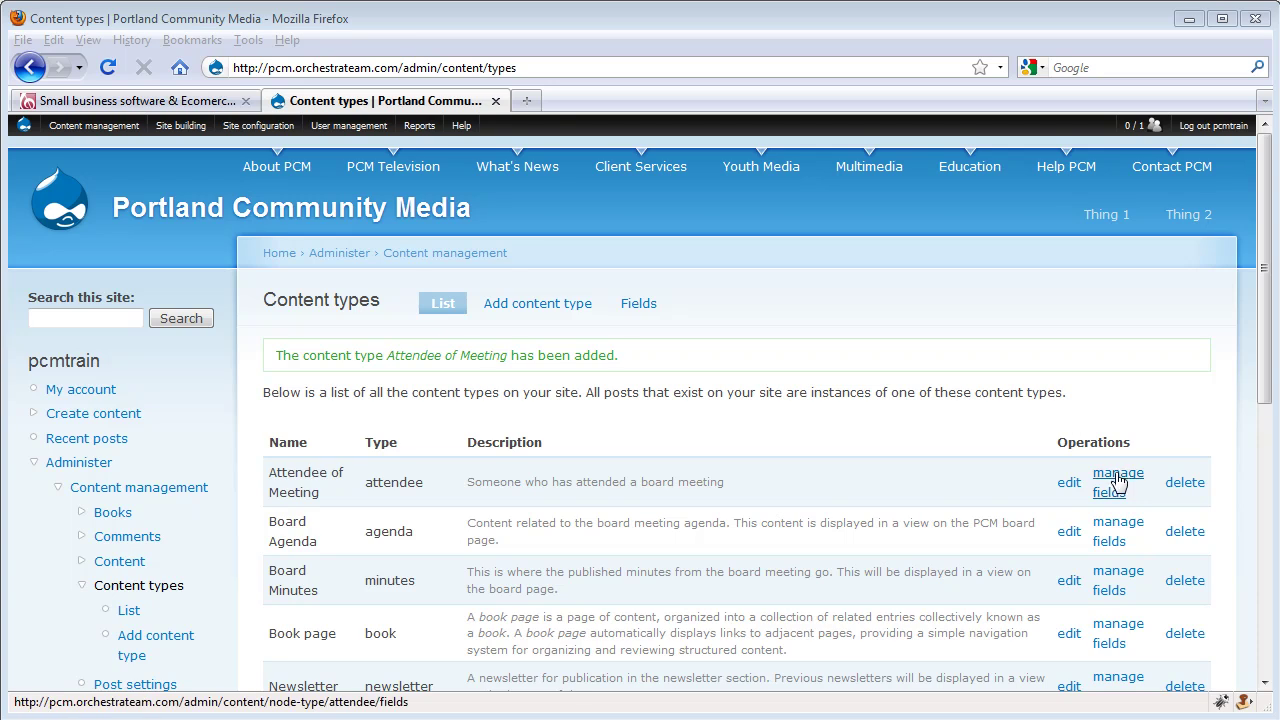
Step: Open Manage fields for the Attendee of Meeting content type
{"action": "left_click", "coordinate": [1118, 483]}
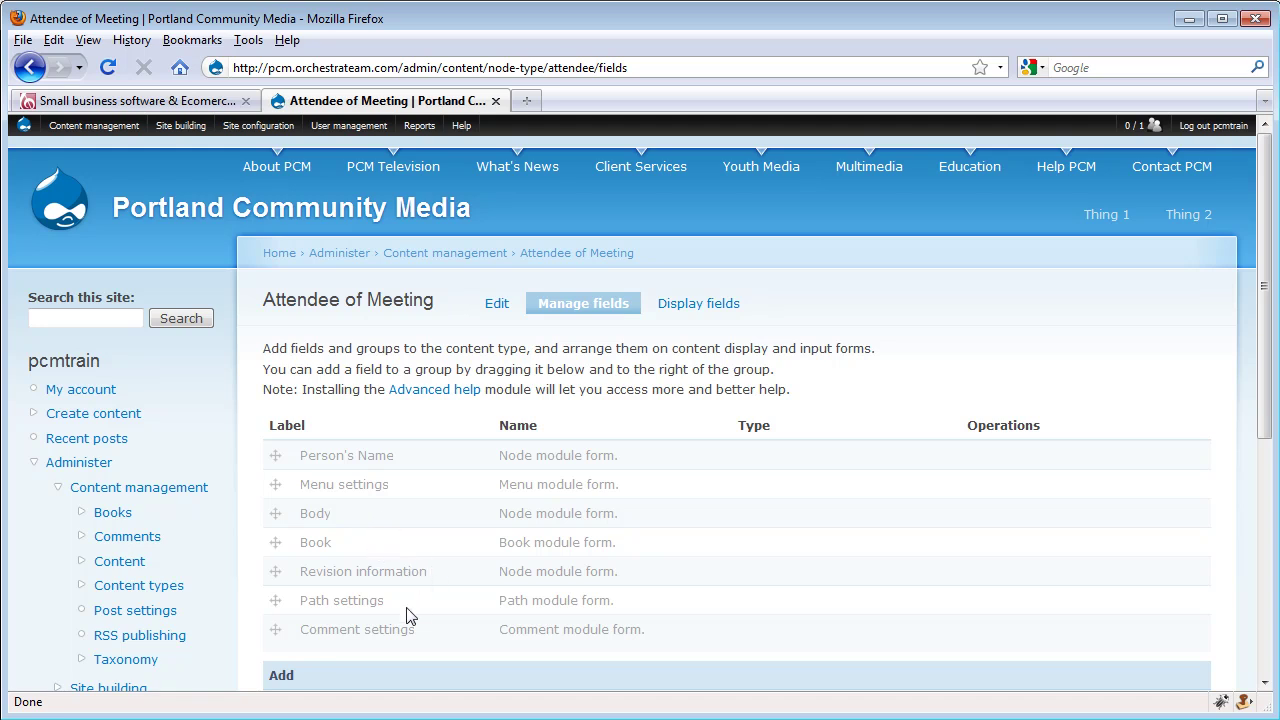
Step: Add a new Text field 'Position' (name position, Text field widget) and drag it below Person's Name
{"action": "scroll", "coordinate": [547, 621], "scroll_direction": "down", "scroll_amount": 1}
{"action": "scroll", "coordinate": [547, 621], "scroll_direction": "down", "scroll_amount": 4}
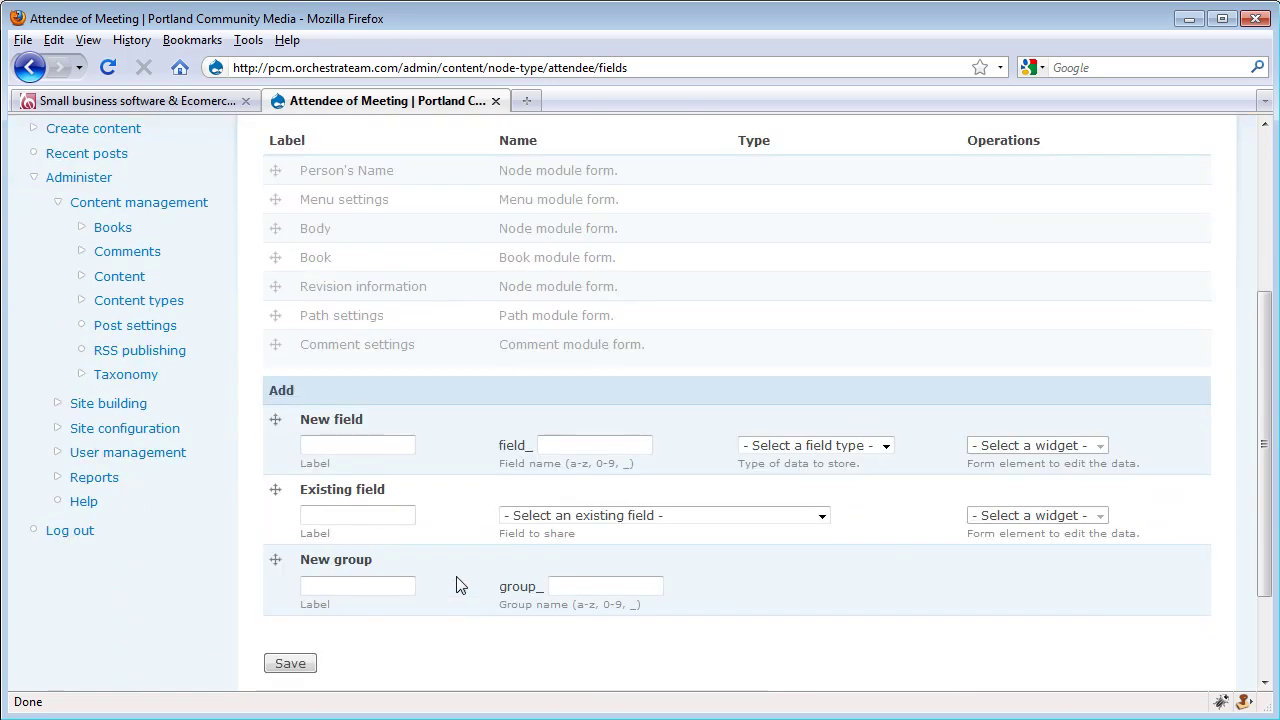
{"action": "left_click", "coordinate": [366, 444]}
{"action": "type", "text": "P"}
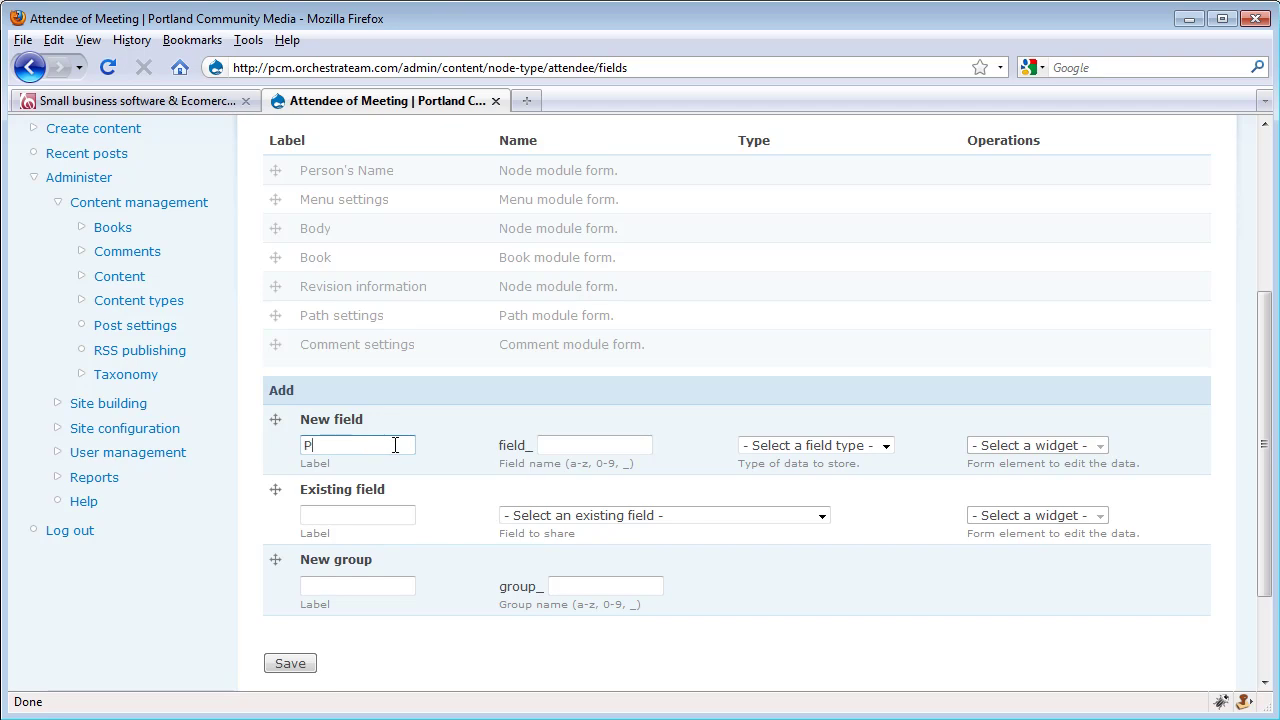
{"action": "type", "text": "osition"}
{"action": "left_click", "coordinate": [573, 440]}
{"action": "type", "text": "position"}
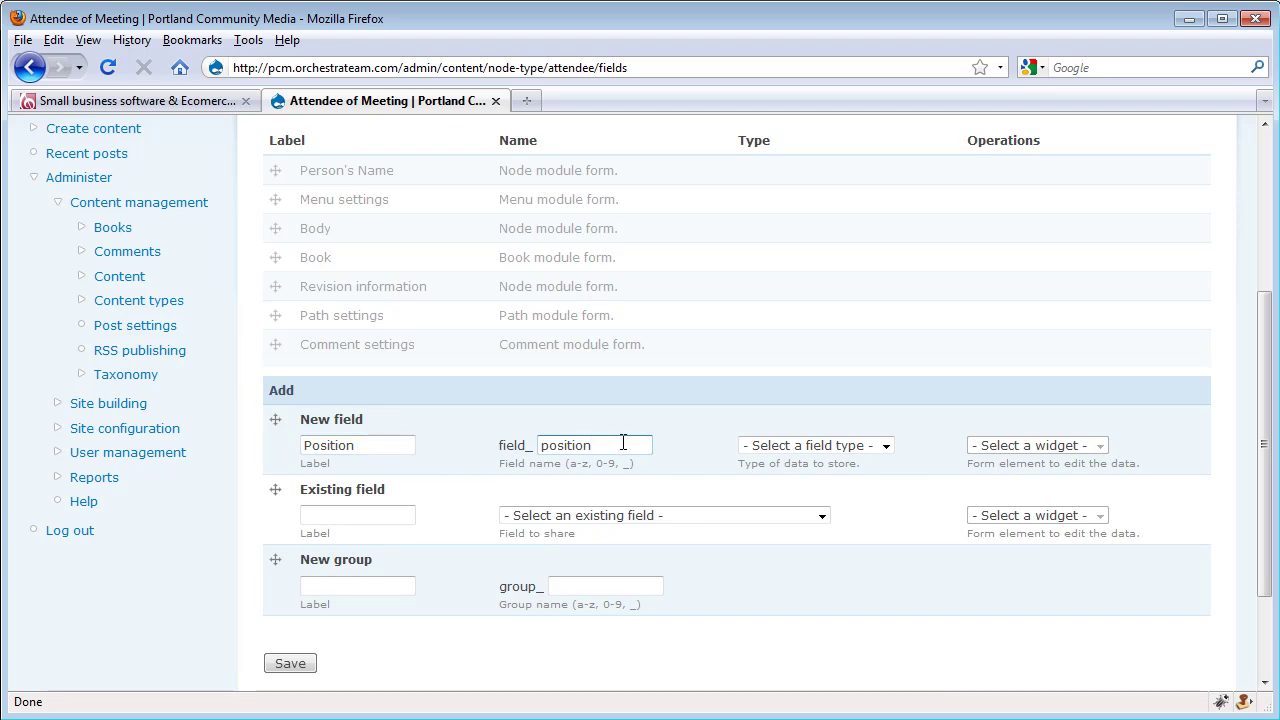
{"action": "left_click", "coordinate": [868, 446]}
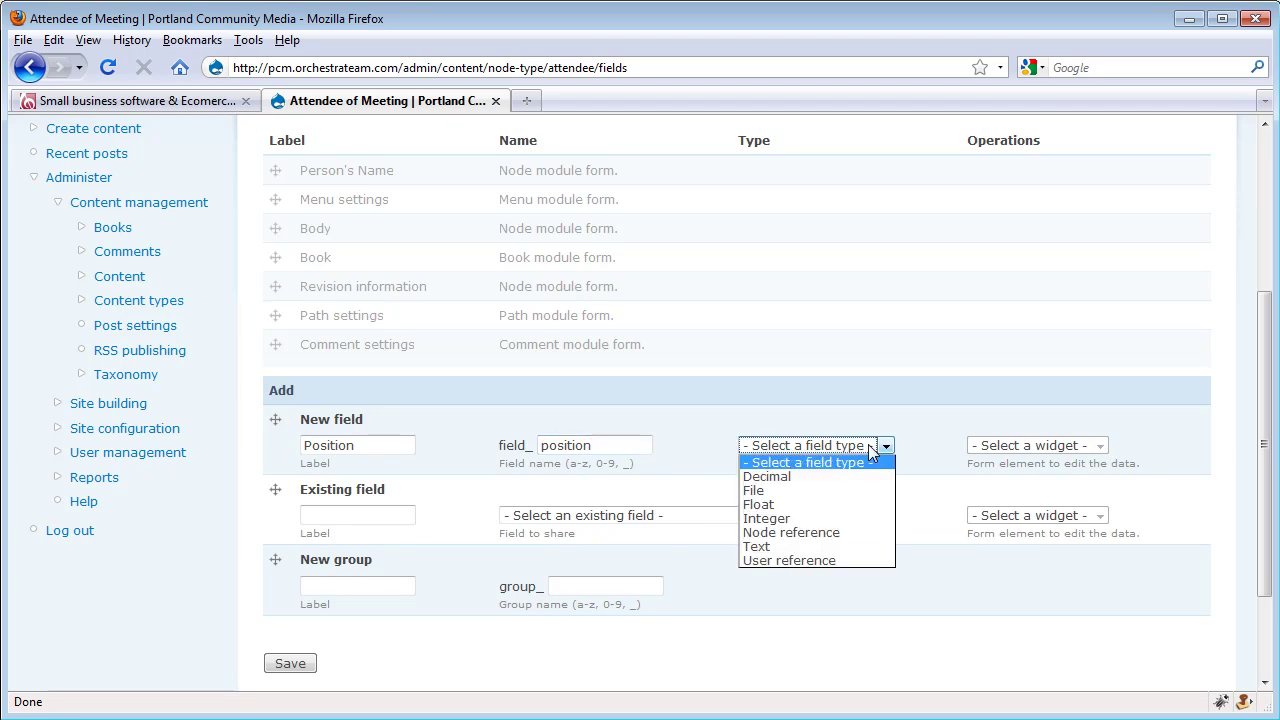
{"action": "left_click", "coordinate": [850, 546]}
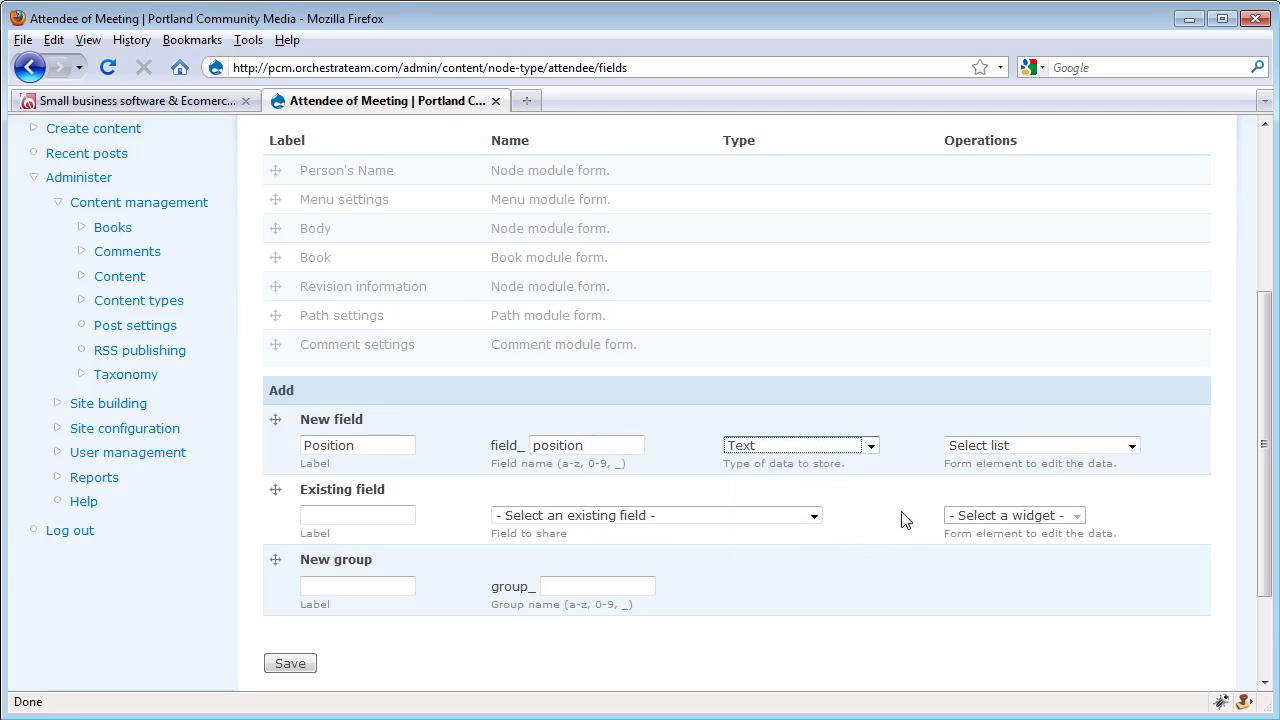
{"action": "left_click", "coordinate": [1025, 449]}
{"action": "left_click", "coordinate": [1044, 503]}
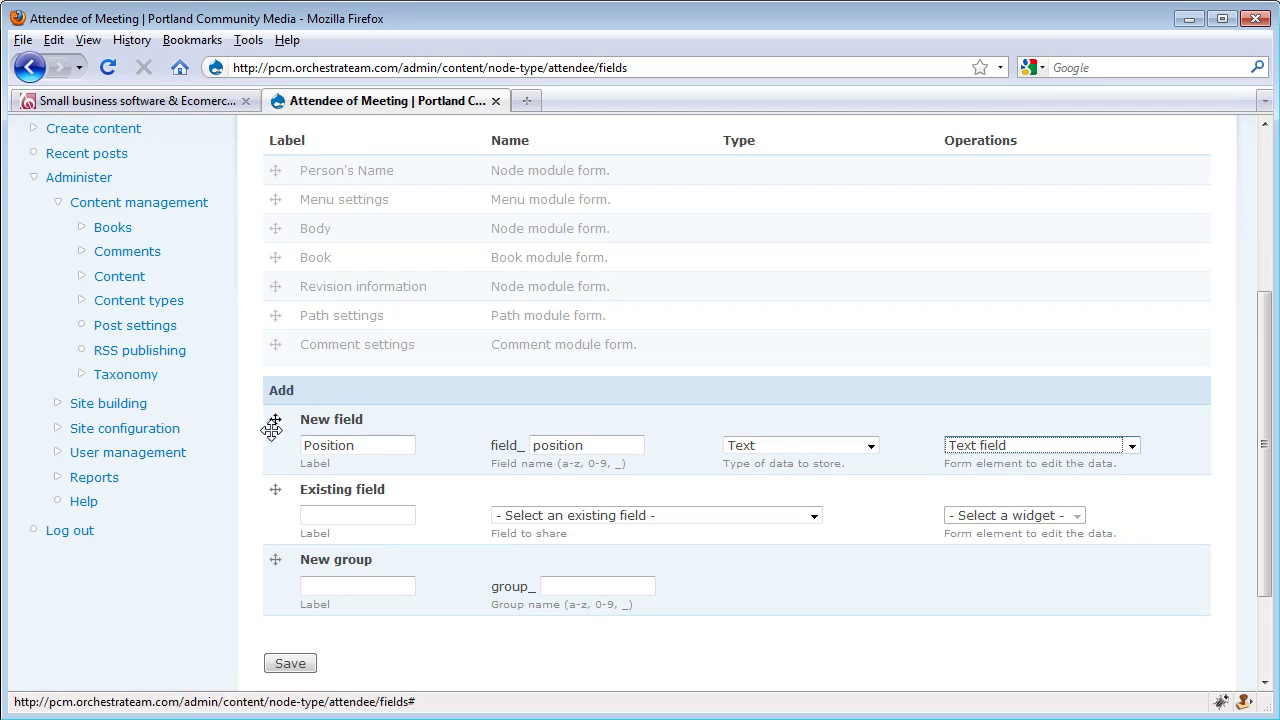
{"action": "left_click_drag", "start_coordinate": [273, 430], "coordinate": [281, 225]}
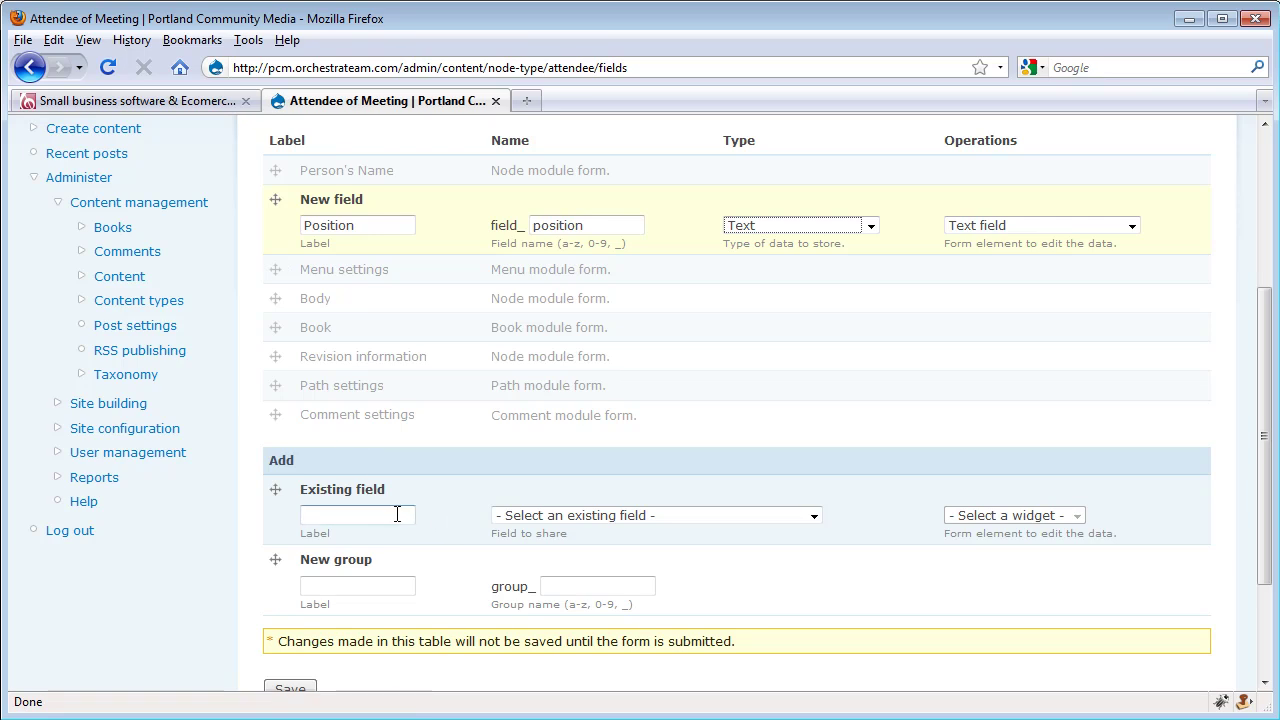
Step: Reuse existing field_insertimage labelled 'Portrait' and drag it below Position
{"action": "left_click", "coordinate": [599, 518]}
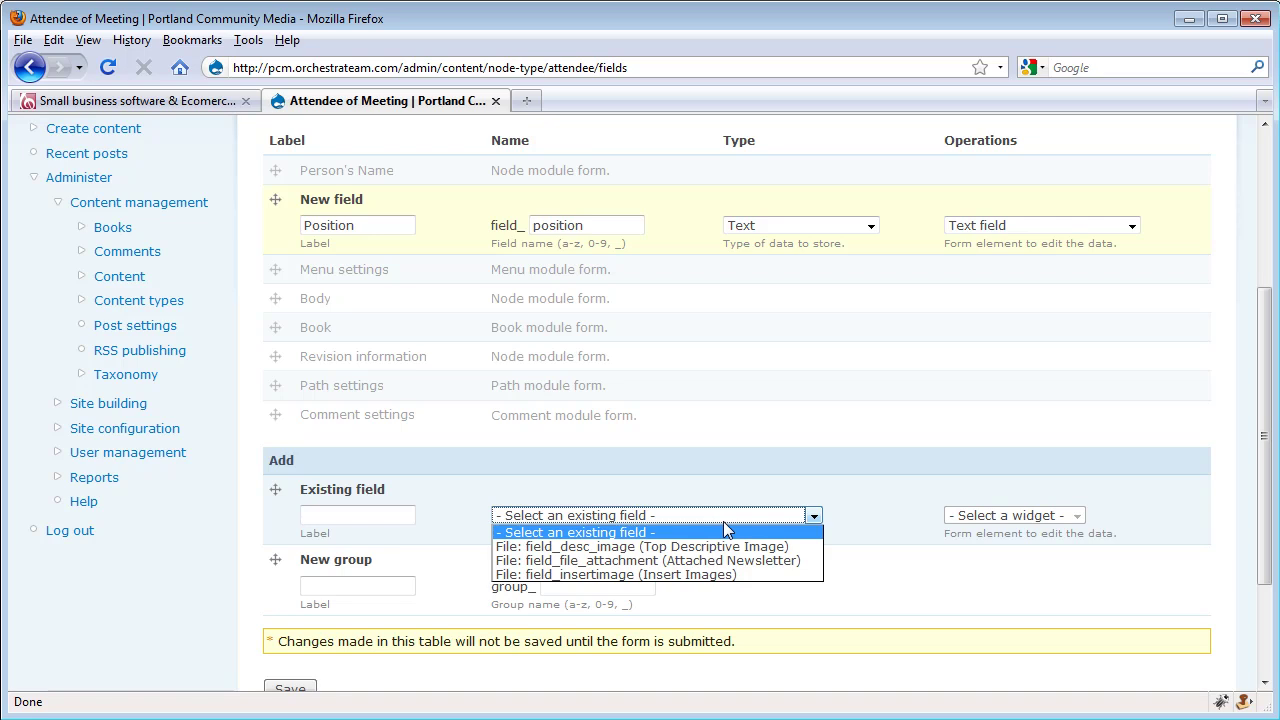
{"action": "left_click", "coordinate": [713, 576]}
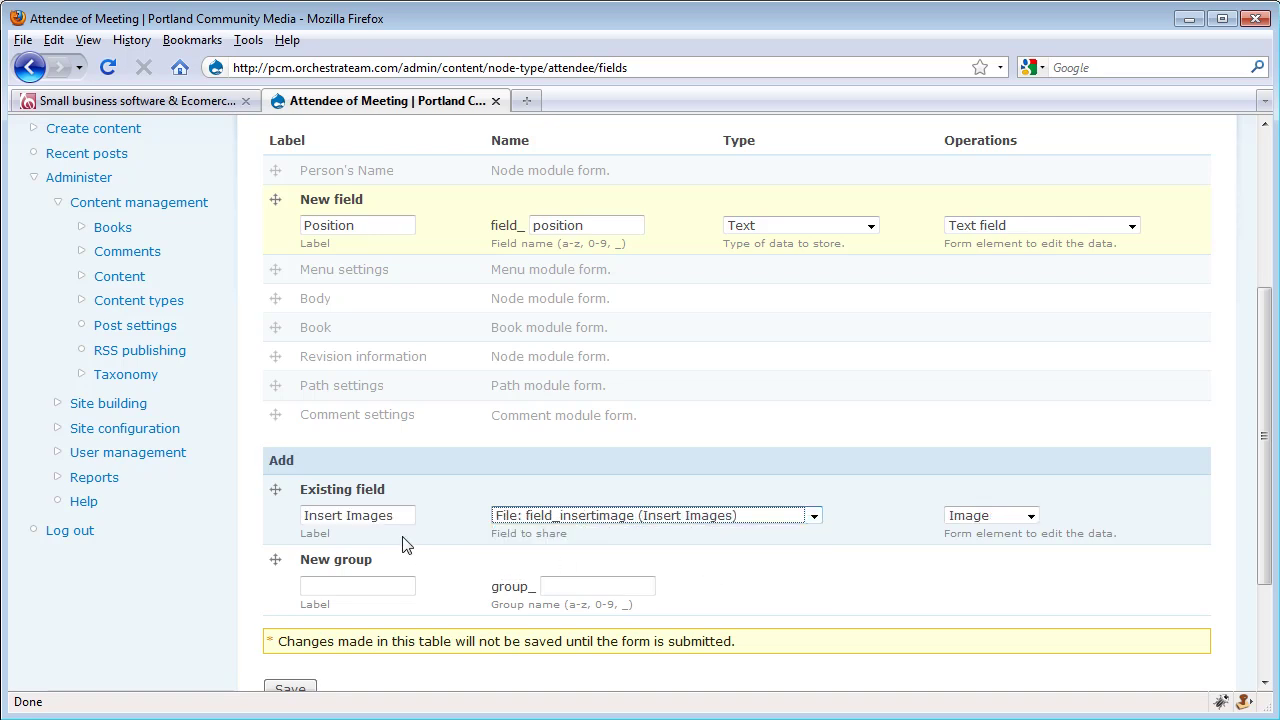
{"action": "left_click_drag", "start_coordinate": [405, 516], "coordinate": [302, 515]}
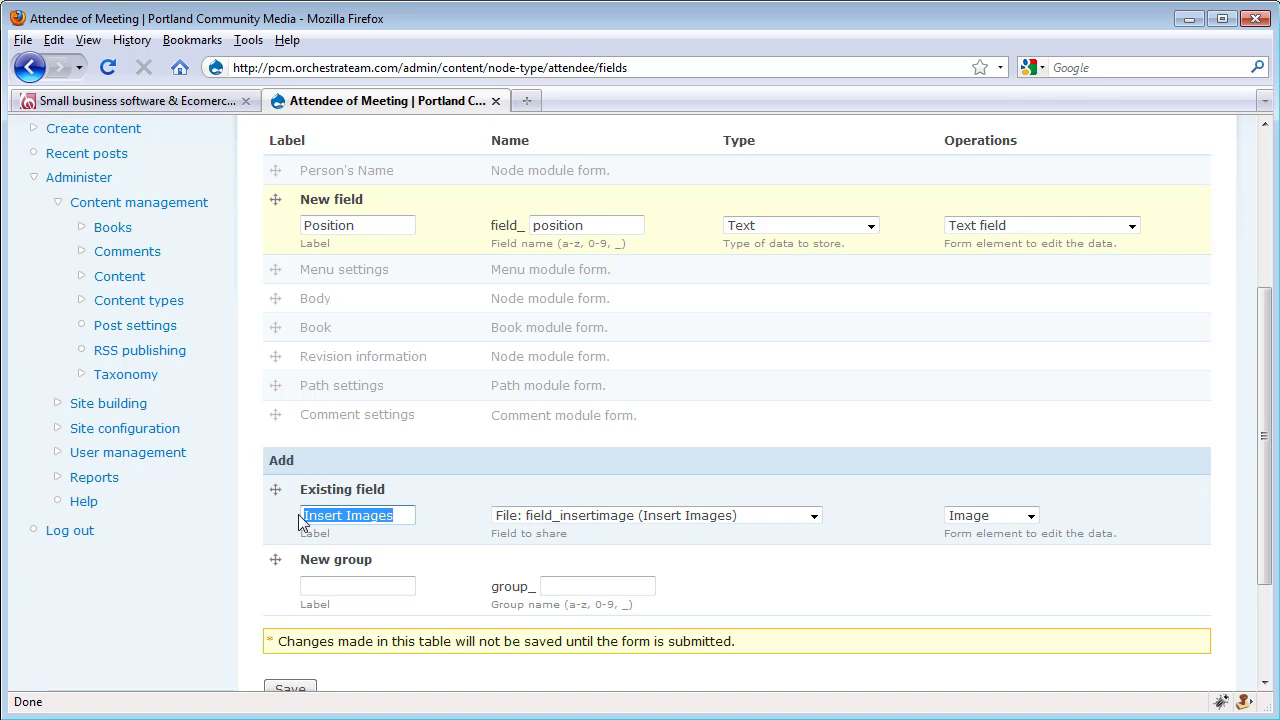
{"action": "type", "text": "Portrait"}
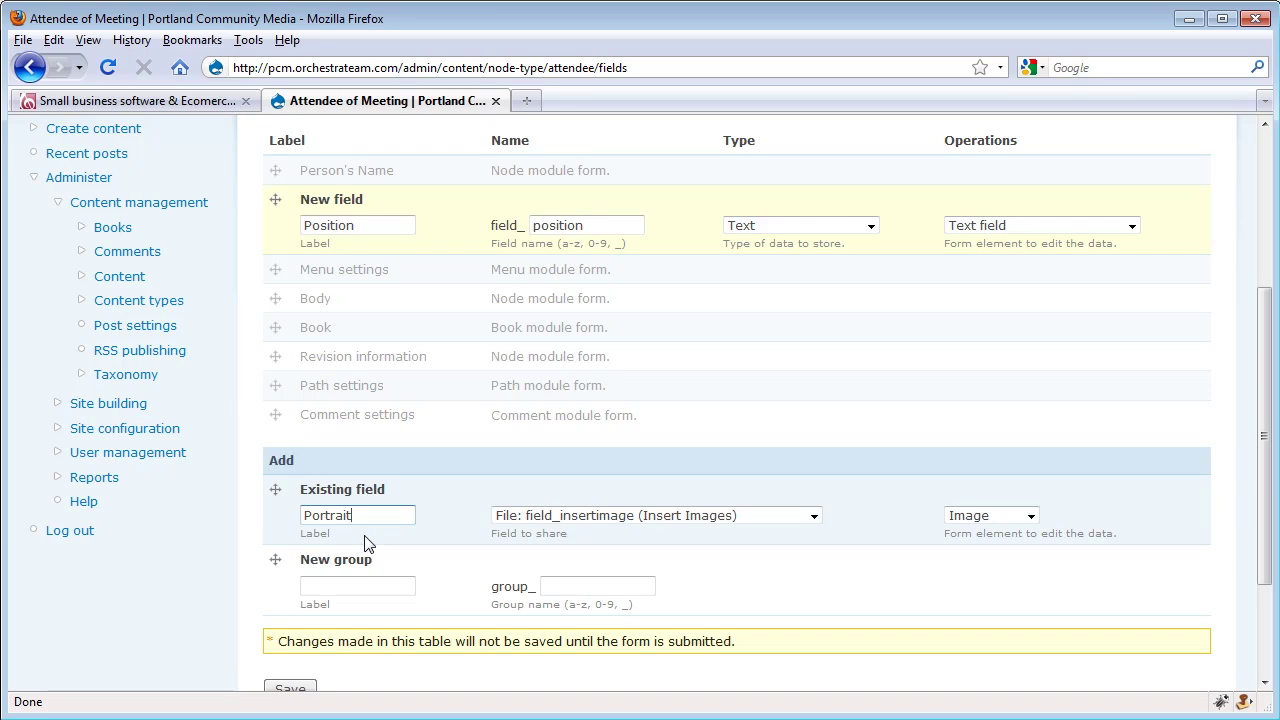
{"action": "left_click_drag", "start_coordinate": [275, 489], "coordinate": [274, 270]}
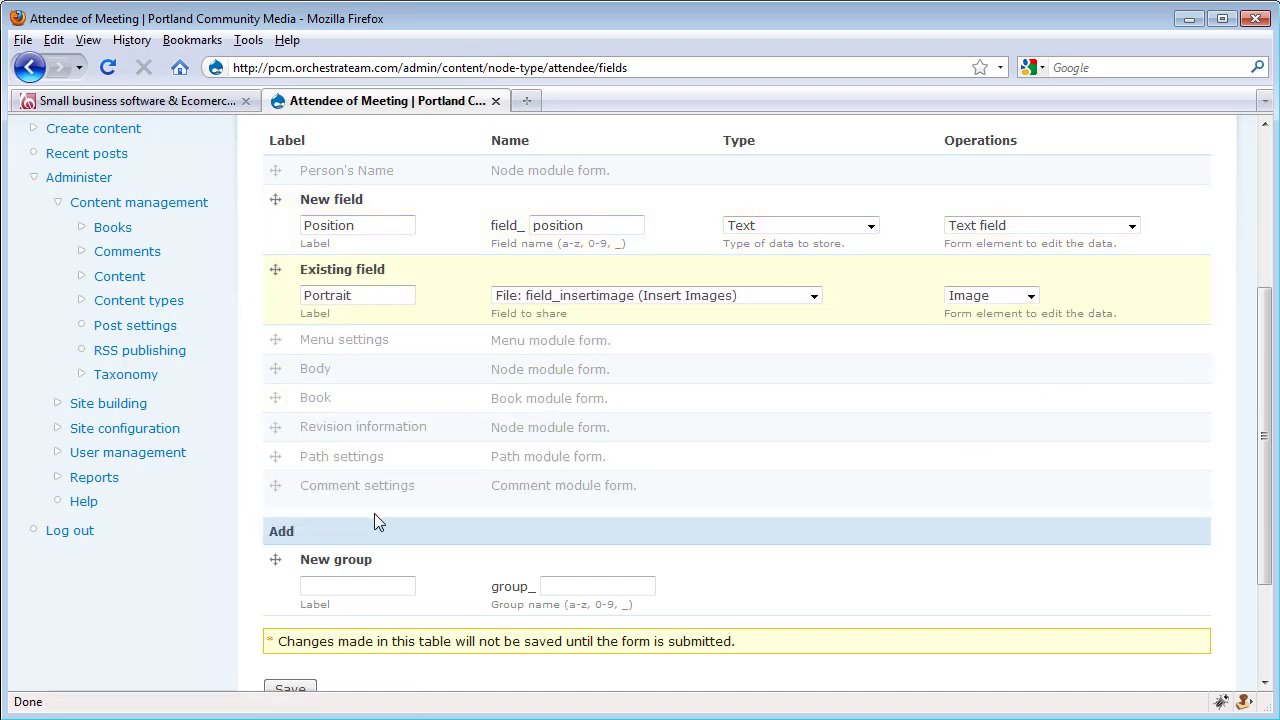
Step: Save the new fields and confirm the Position field settings
{"action": "left_click", "coordinate": [290, 689]}
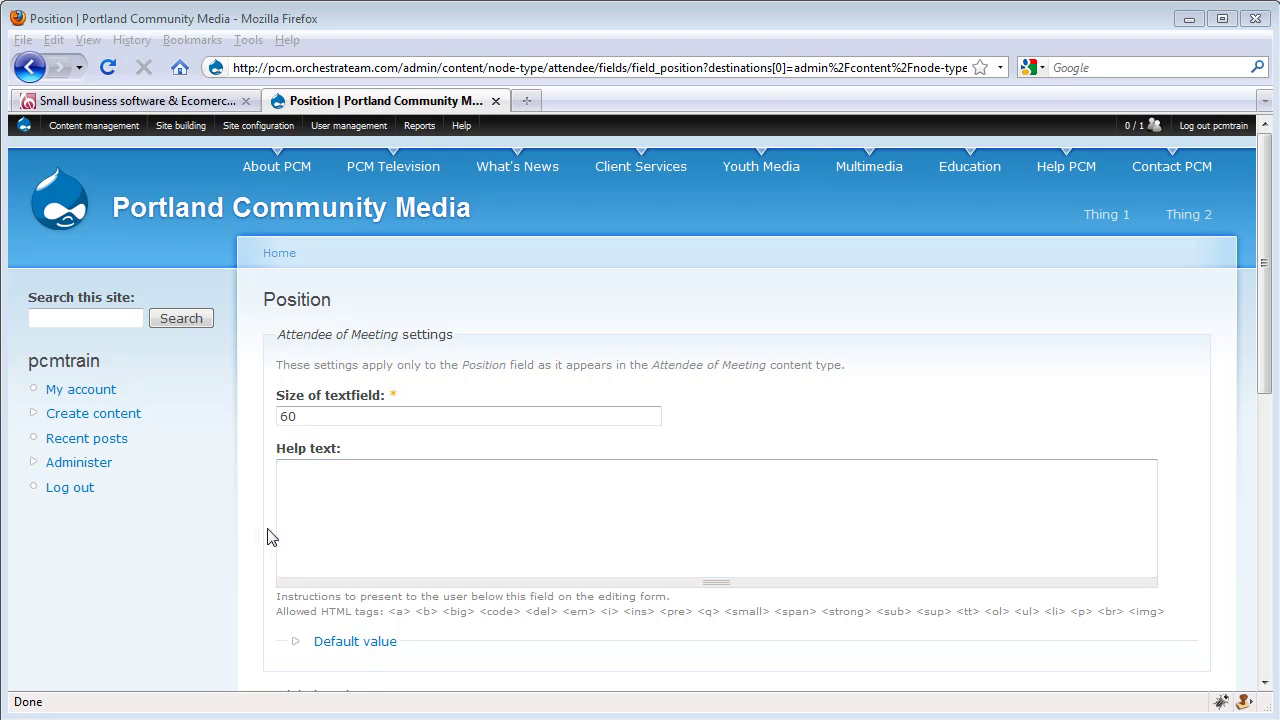
{"action": "left_click", "coordinate": [240, 613]}
{"action": "scroll", "coordinate": [238, 611], "scroll_direction": "down", "scroll_amount": 8}
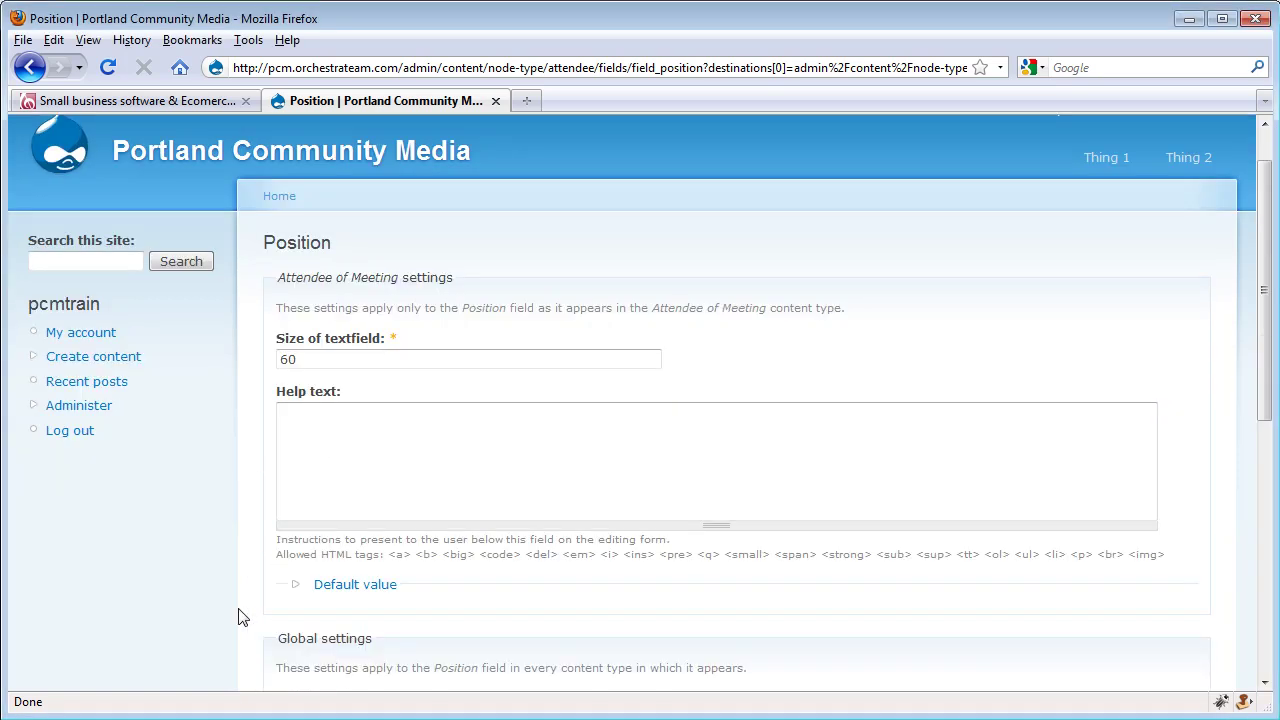
{"action": "scroll", "coordinate": [238, 608], "scroll_direction": "down", "scroll_amount": 2}
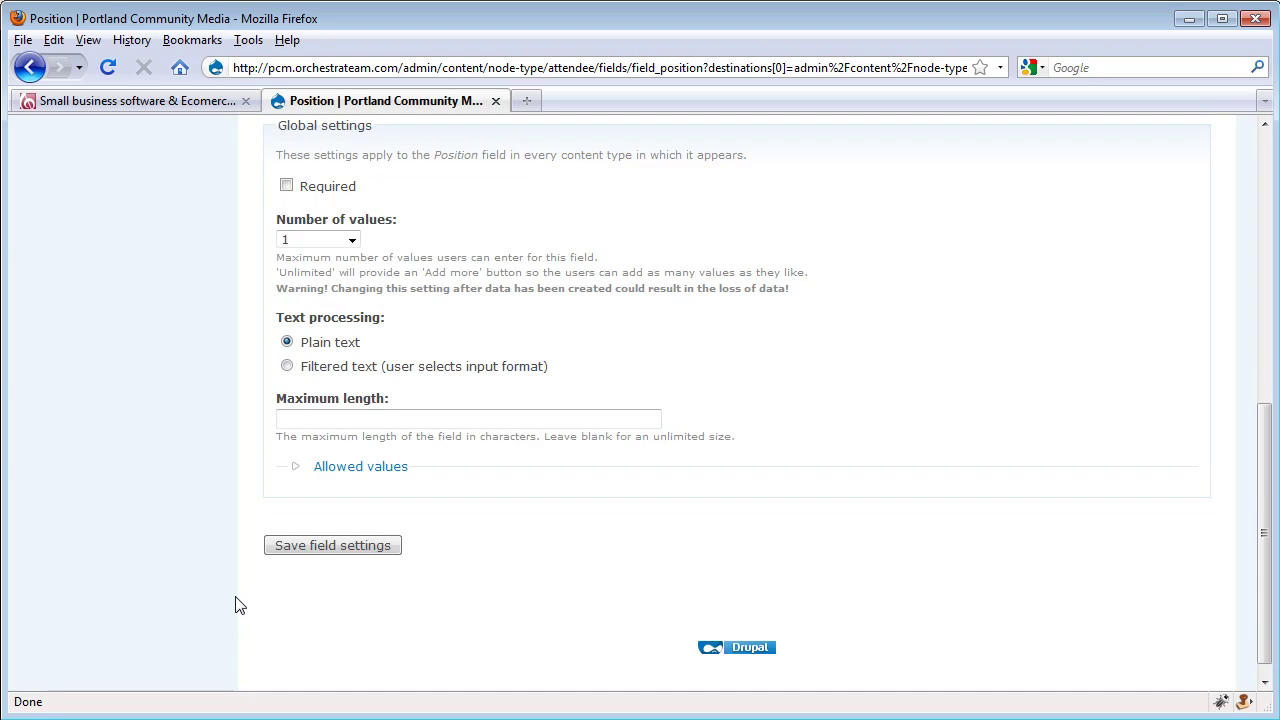
{"action": "left_click", "coordinate": [336, 552]}
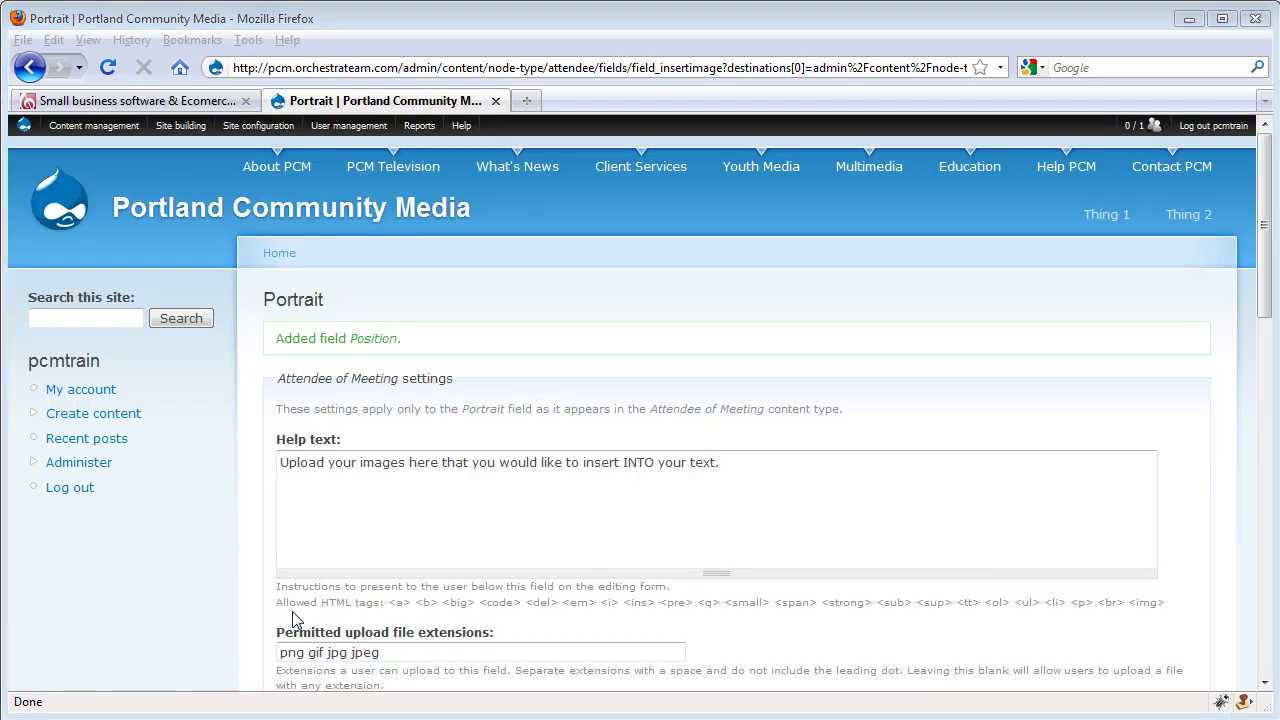
Step: Save the Portrait field settings to finish adding the image field
{"action": "left_click", "coordinate": [246, 563]}
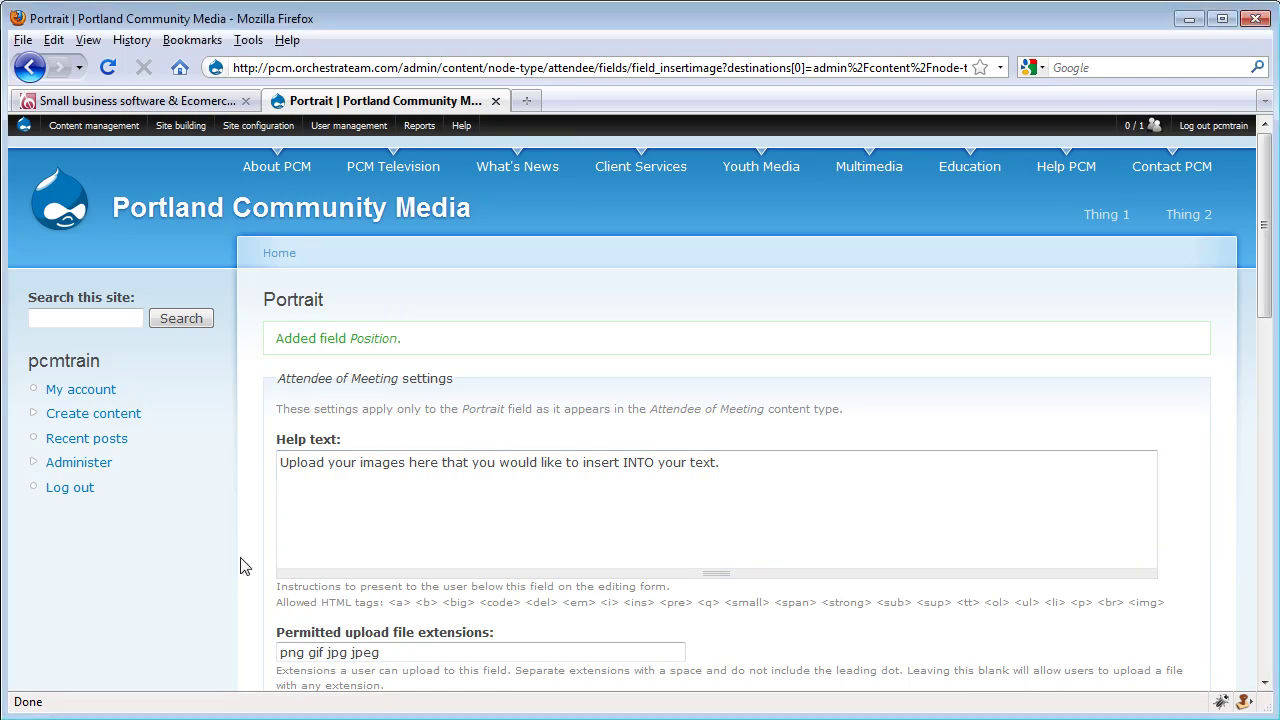
{"action": "scroll", "coordinate": [240, 550], "scroll_direction": "down", "scroll_amount": 4}
{"action": "scroll", "coordinate": [230, 530], "scroll_direction": "down", "scroll_amount": 10}
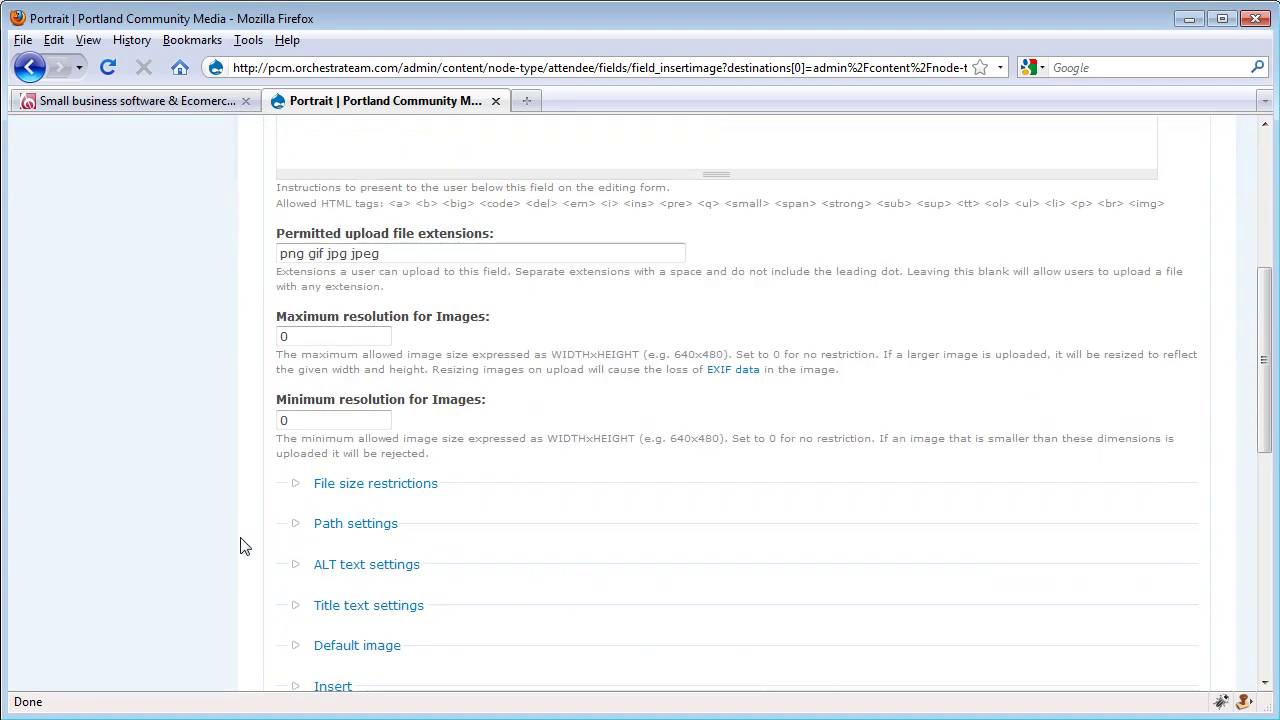
{"action": "scroll", "coordinate": [232, 538], "scroll_direction": "down", "scroll_amount": 4}
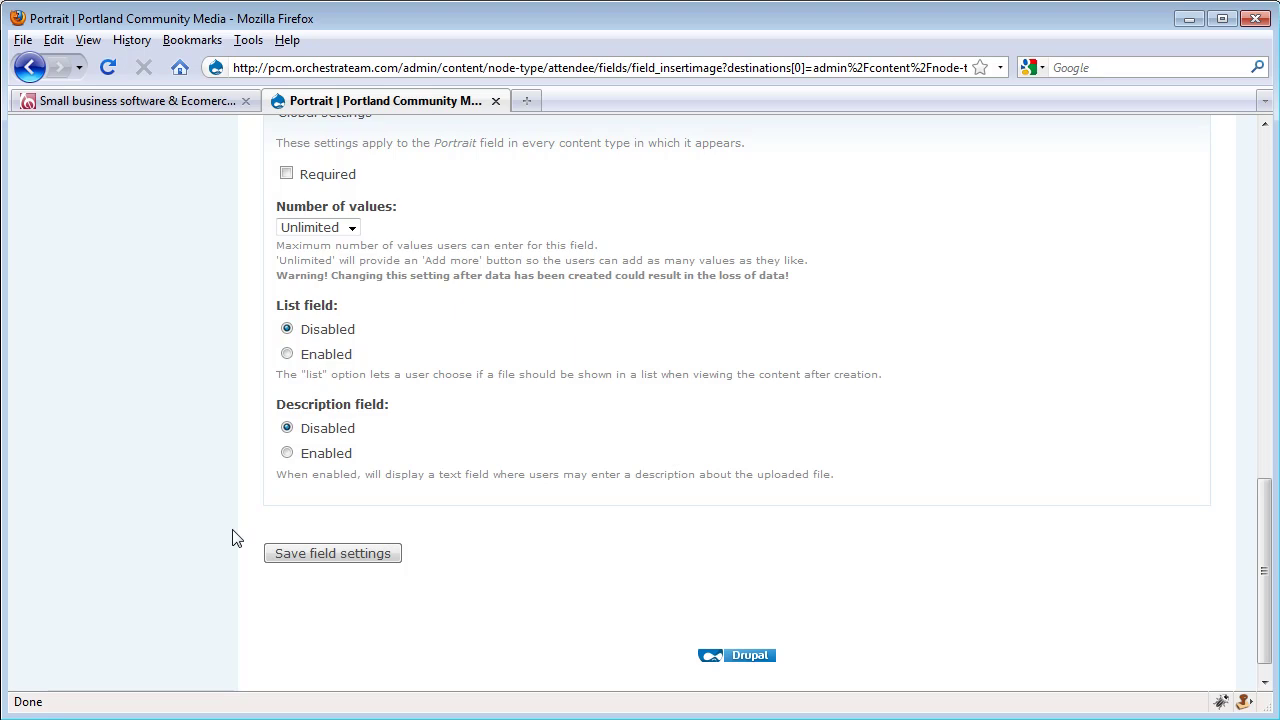
{"action": "left_click", "coordinate": [313, 556]}
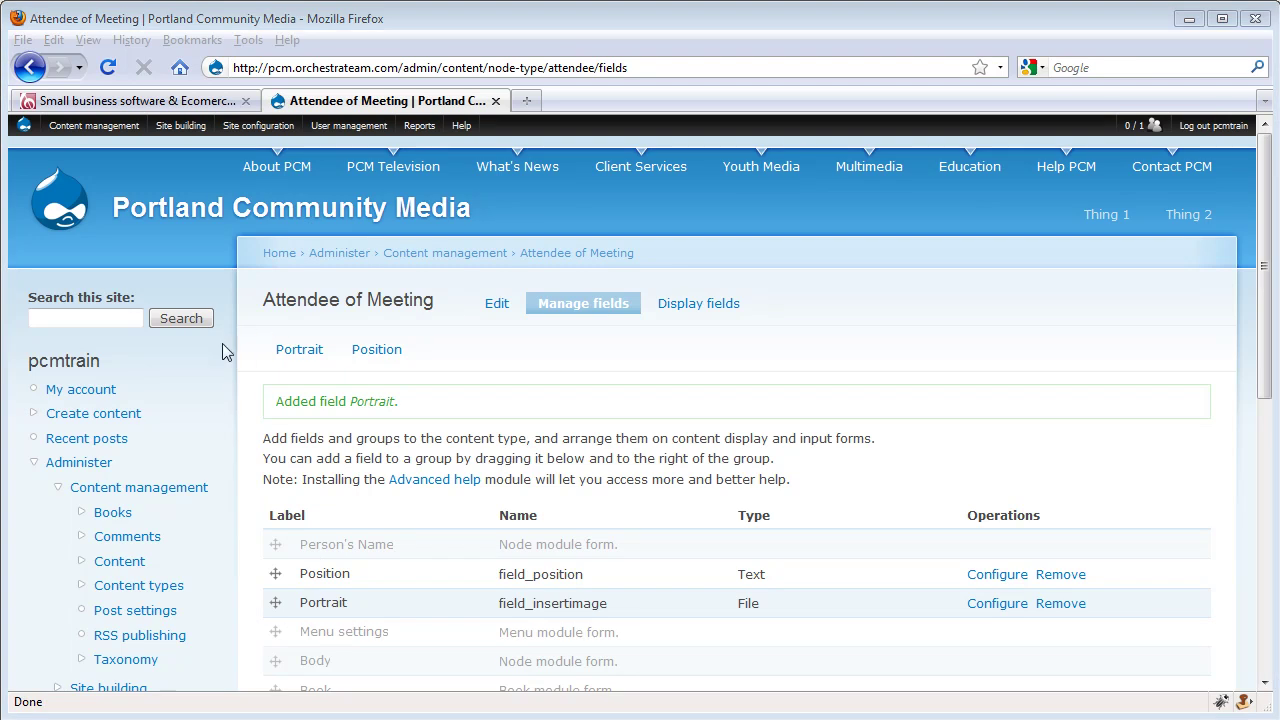
Step: Preview a new Attendee of Meeting form's Name, Position and Portrait fields, then return to Orchestra Team
{"action": "left_click", "coordinate": [128, 417]}
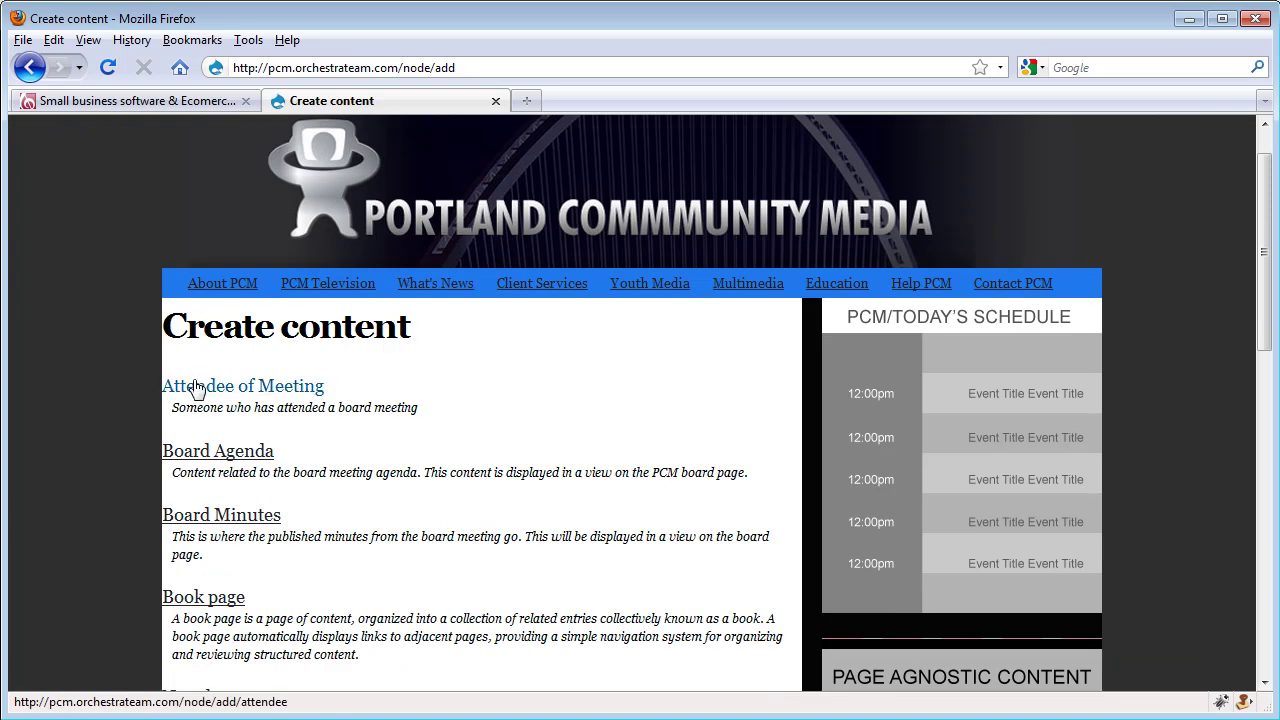
{"action": "left_click", "coordinate": [196, 388]}
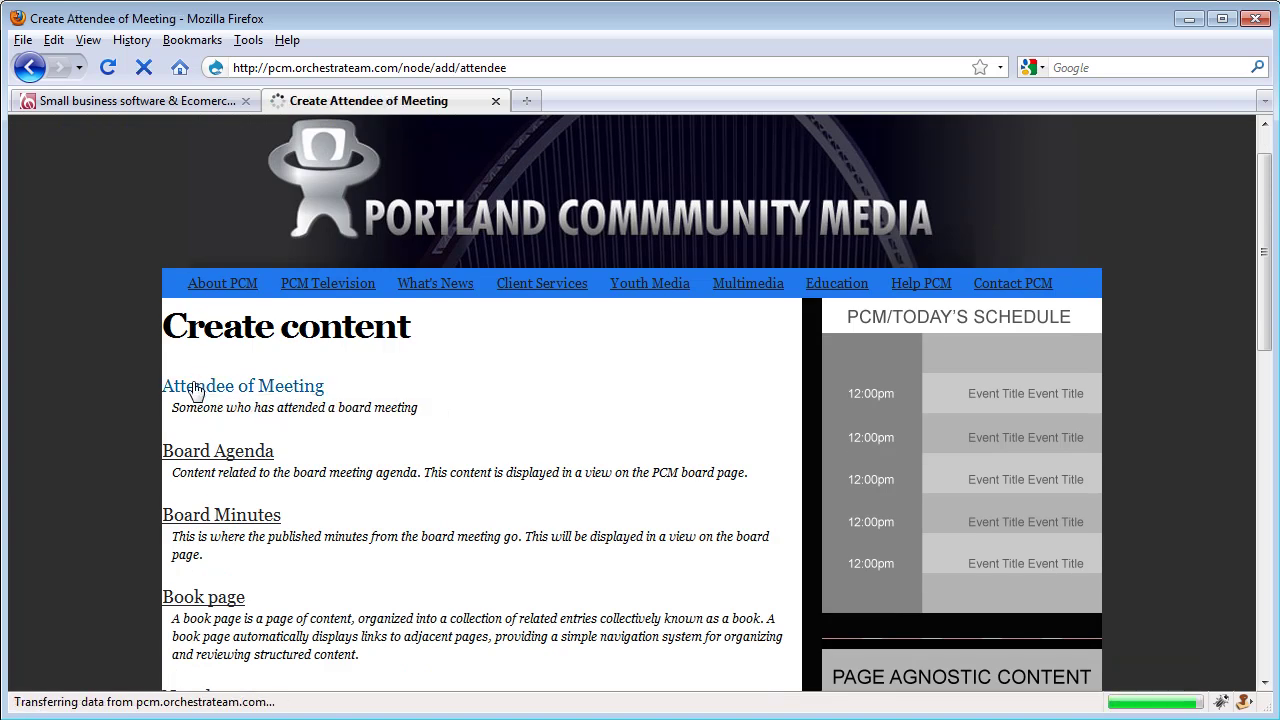
{"action": "scroll", "coordinate": [92, 426], "scroll_direction": "down", "scroll_amount": 3}
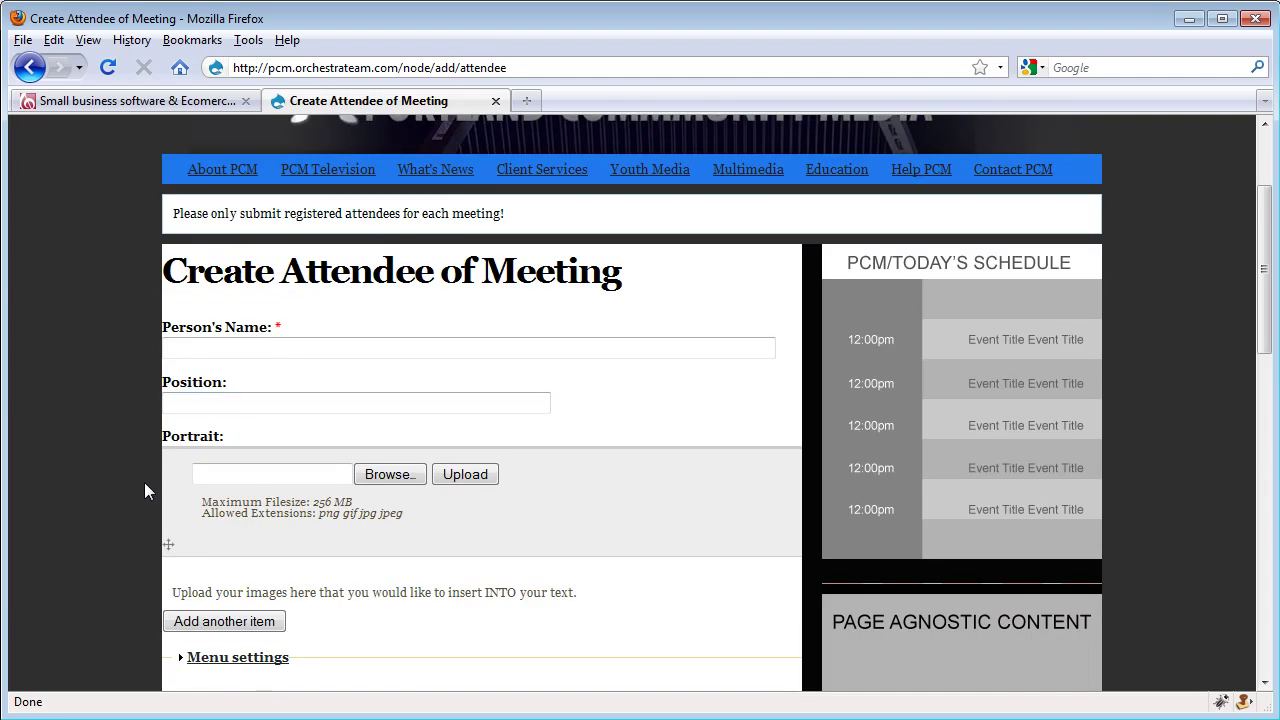
{"action": "scroll", "coordinate": [137, 507], "scroll_direction": "down", "scroll_amount": 3}
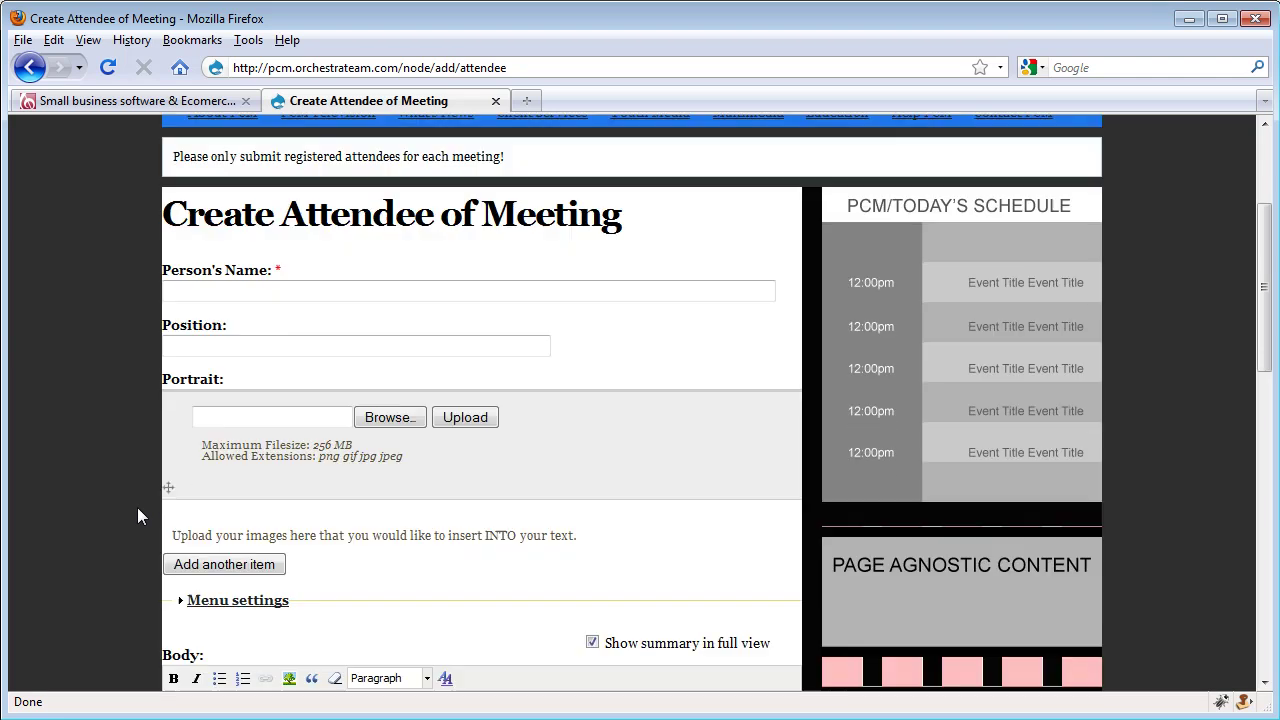
{"action": "scroll", "coordinate": [170, 449], "scroll_direction": "down", "scroll_amount": 4}
{"action": "scroll", "coordinate": [171, 452], "scroll_direction": "down", "scroll_amount": 5}
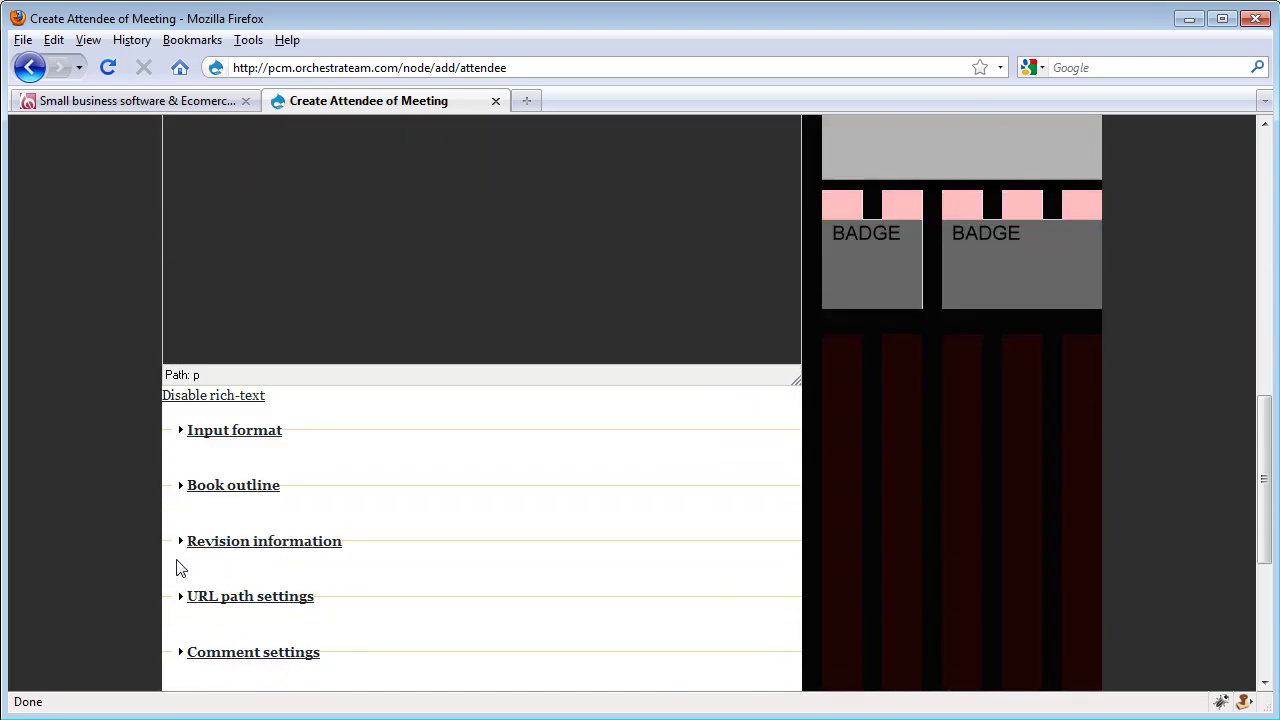
{"action": "scroll", "coordinate": [150, 578], "scroll_direction": "down", "scroll_amount": 1}
{"action": "scroll", "coordinate": [117, 578], "scroll_direction": "down", "scroll_amount": 1}
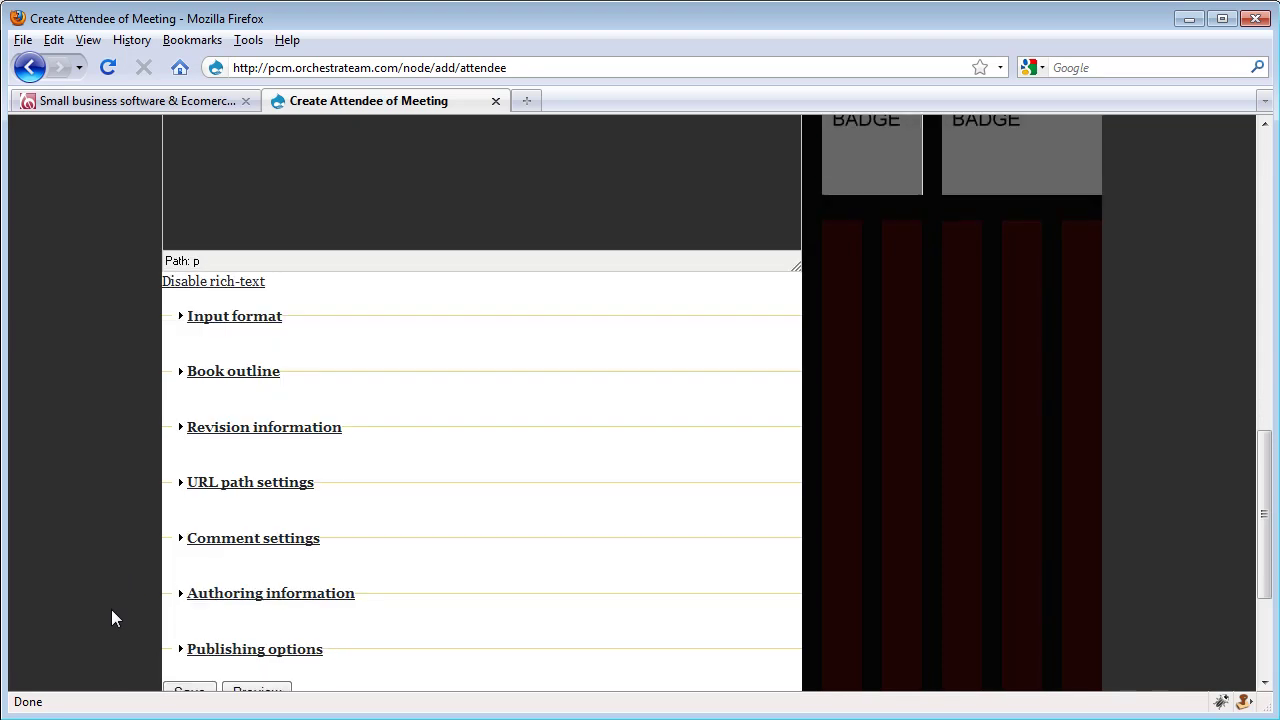
{"action": "left_click", "coordinate": [86, 102]}
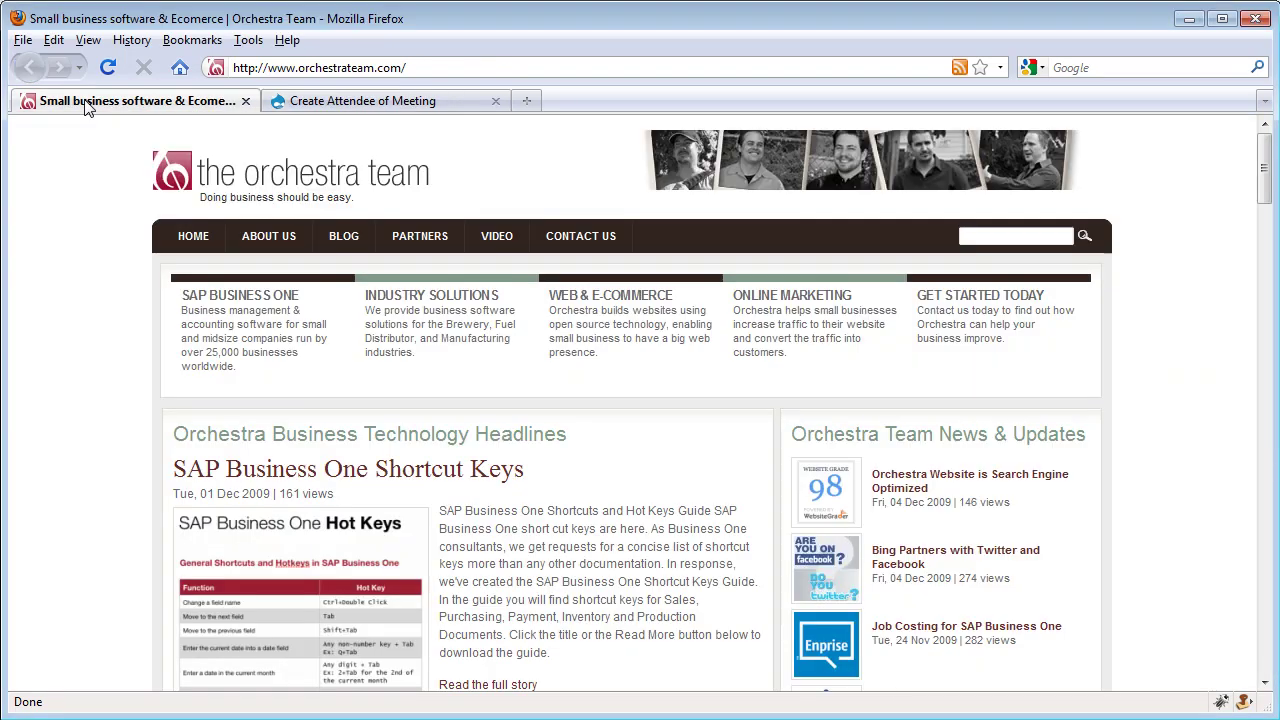